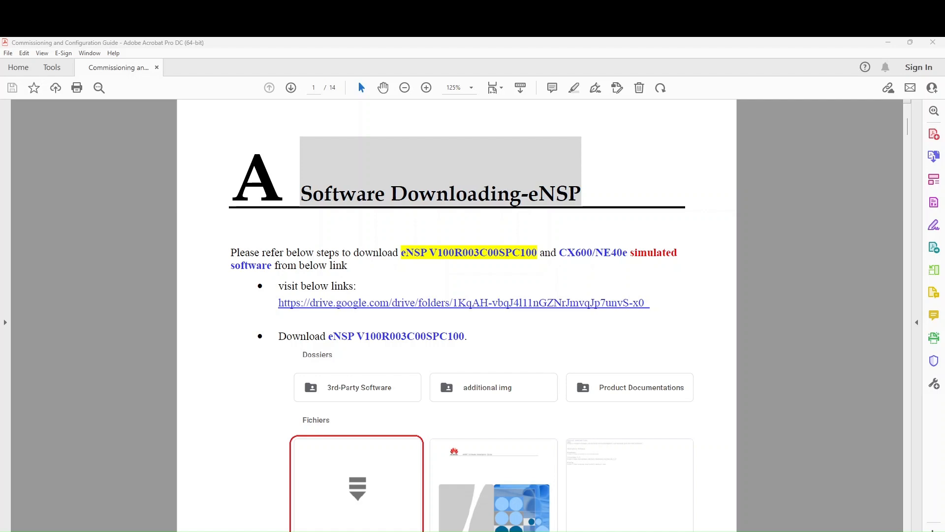
Step: Review the guide's software download sections and the installation order for VirtualBox, Wireshark, Winpap, VLC and eNSP
left_click_drag(528, 195, 588, 191)
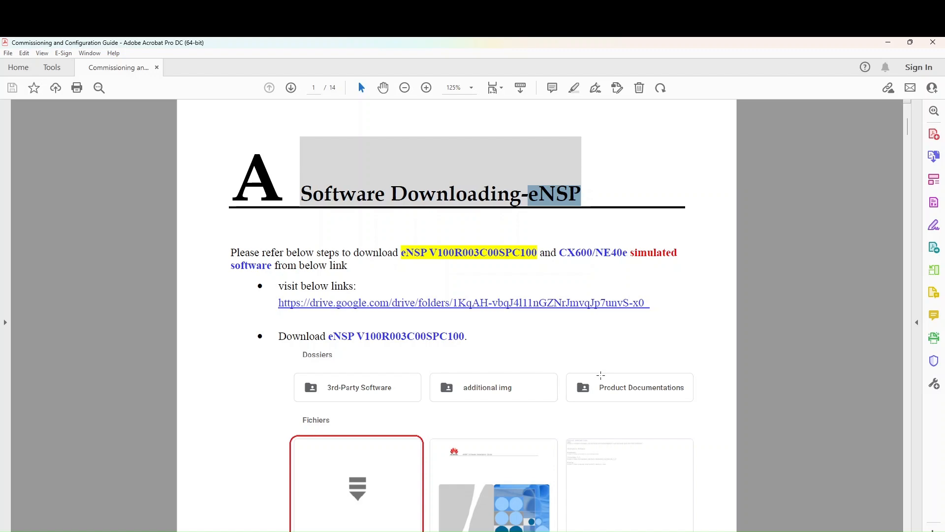
scroll(601, 379, "down", 18)
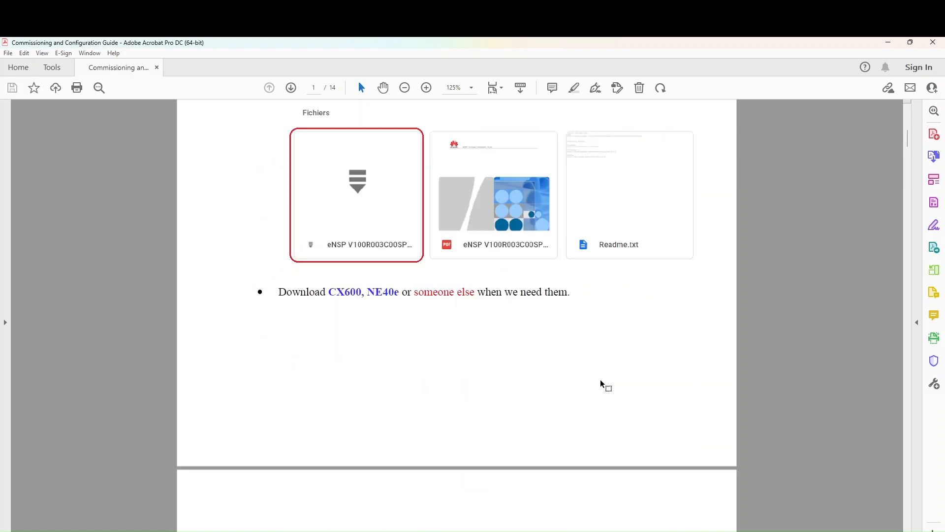
scroll(601, 403, "down", 20)
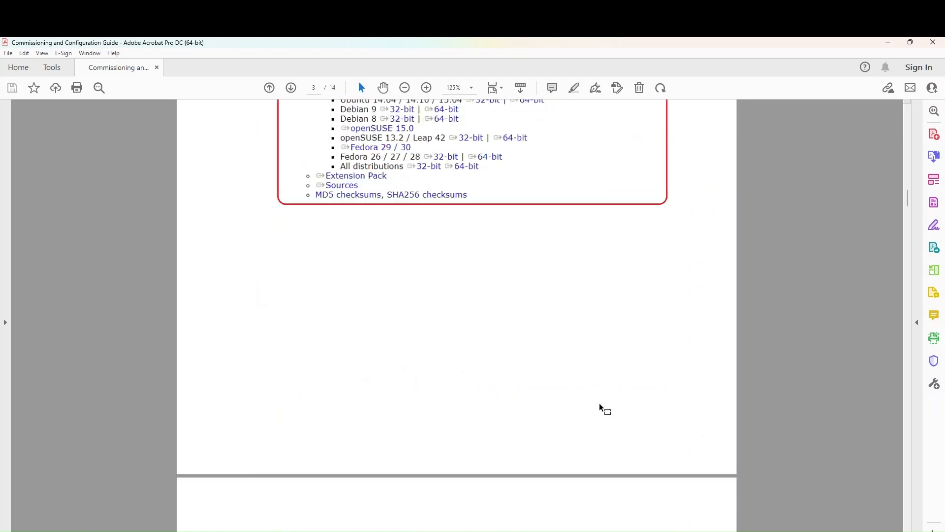
scroll(600, 404, "down", 20)
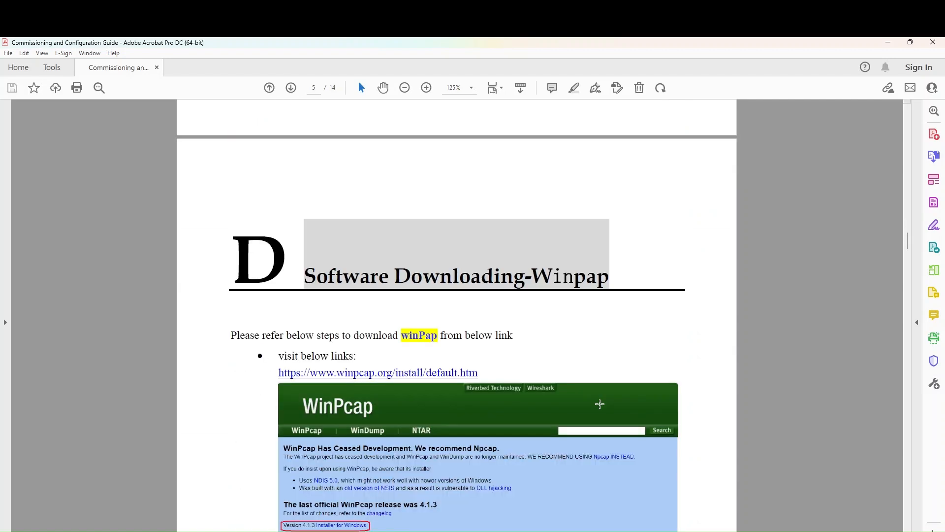
scroll(600, 404, "down", 10)
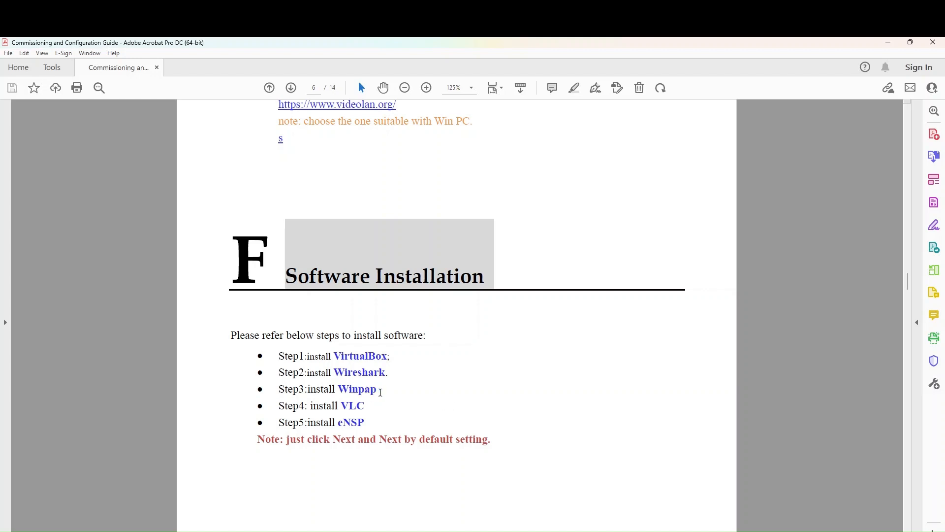
left_click_drag(337, 424, 365, 406)
left_click_drag(393, 356, 345, 356)
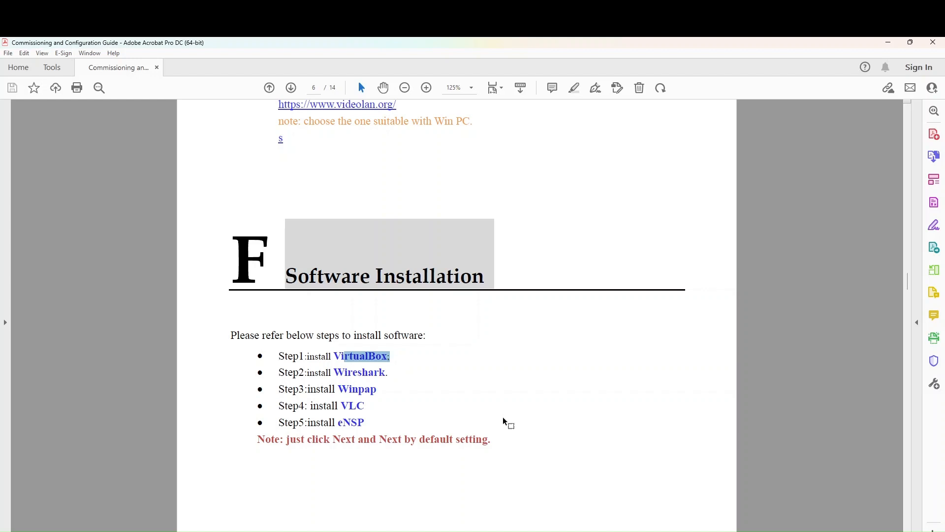
left_click_drag(339, 374, 368, 390)
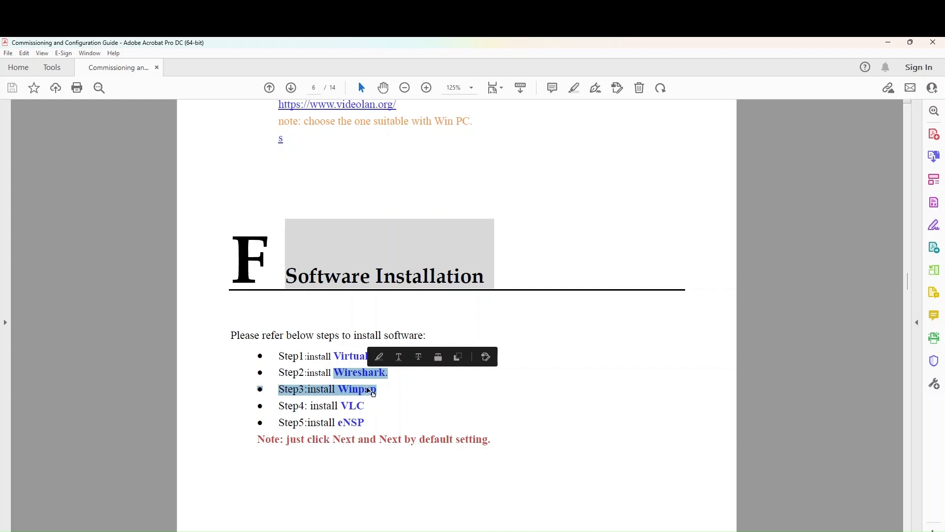
left_click_drag(337, 422, 366, 421)
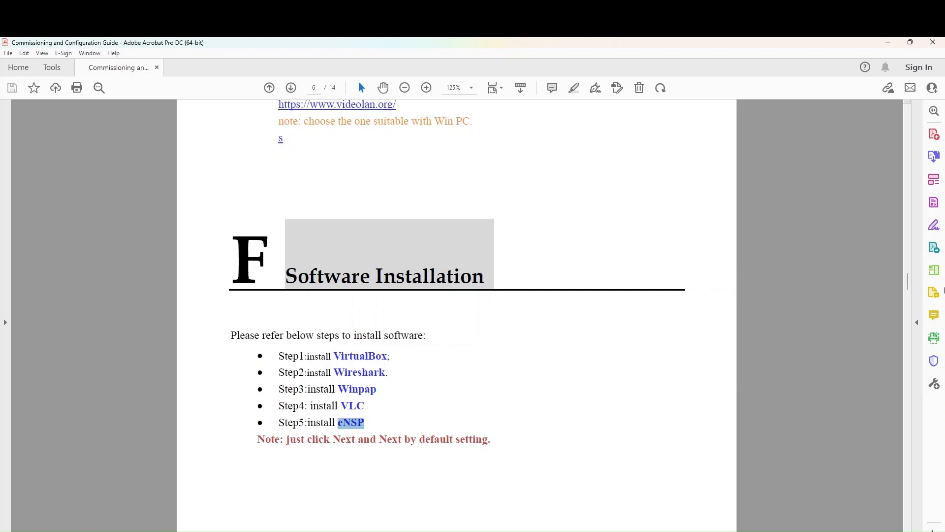
Step: Open the Google Drive link from section A of the guide in a maximized browser window
left_click_drag(909, 282, 917, 118)
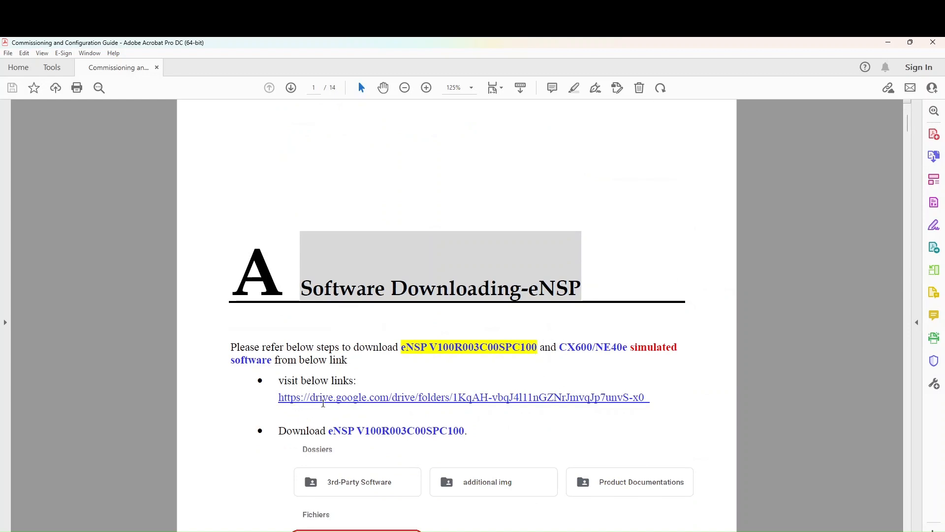
left_click(324, 401)
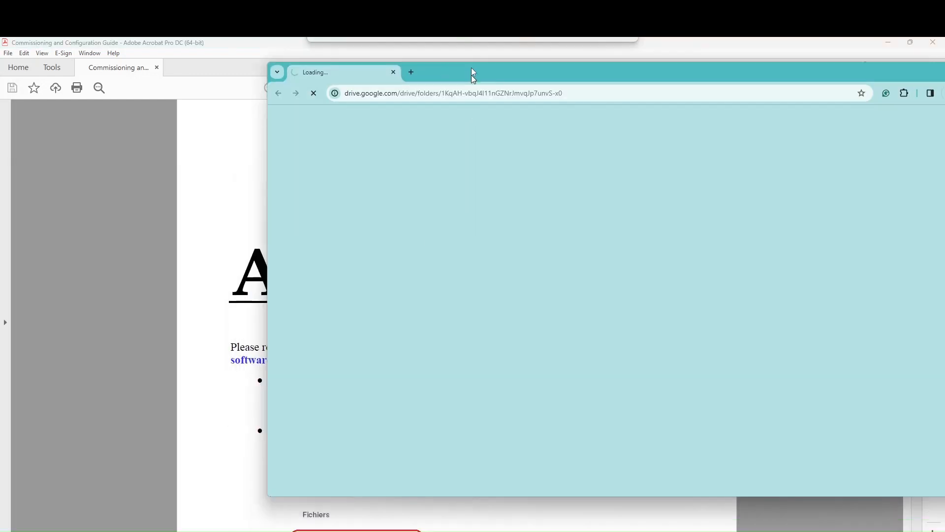
left_click_drag(472, 67, 261, 41)
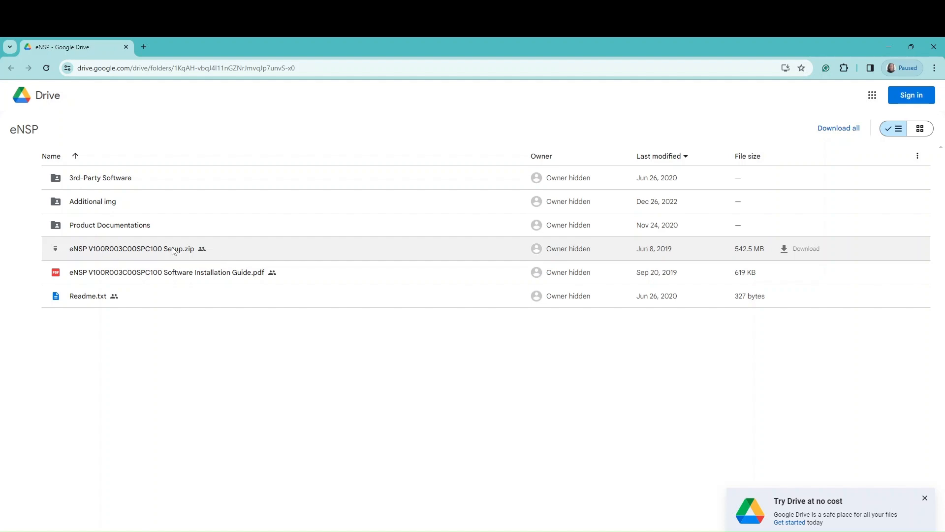
Step: Download all files in the 3rd-Party Software folder and return to the eNSP folder
double_click(106, 179)
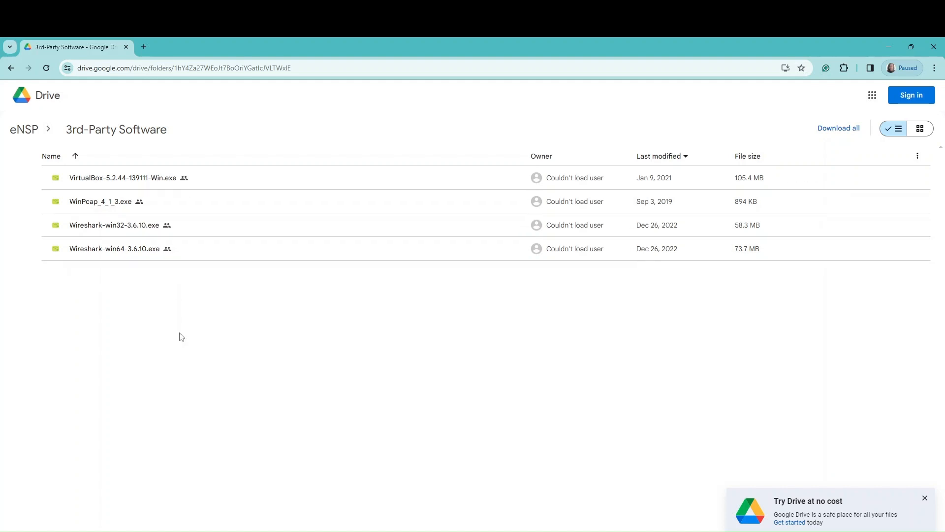
left_click(850, 131)
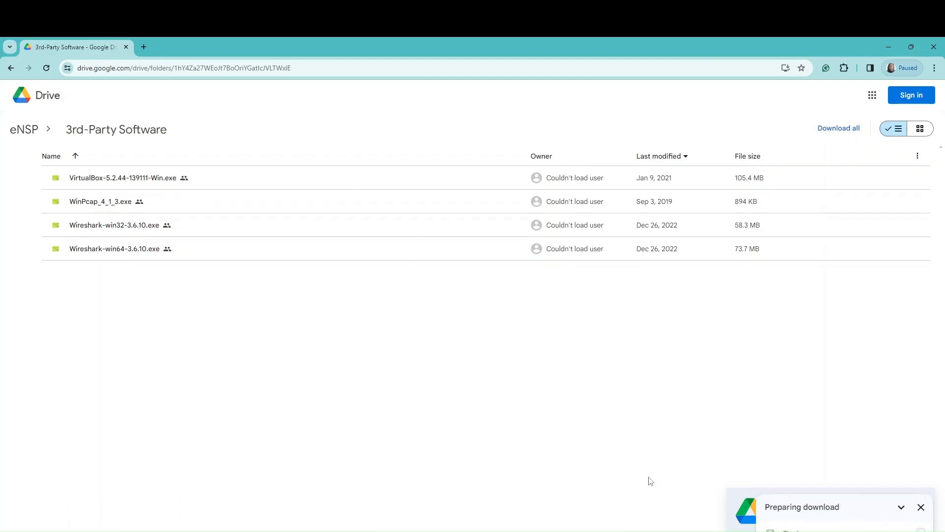
left_click(37, 138)
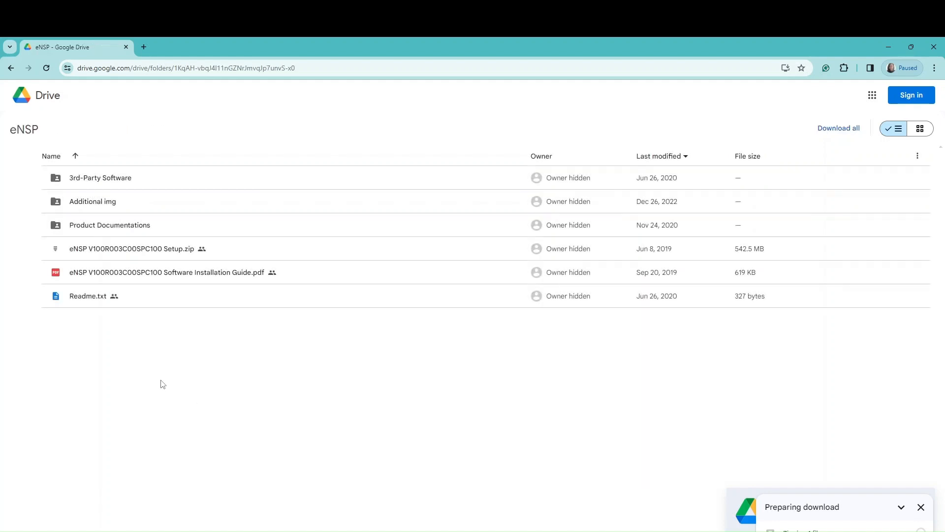
Step: Download eNSP V100R003C00SPC100 Setup.zip, accepting that it cannot be scanned for viruses
double_click(150, 252)
left_click(481, 324)
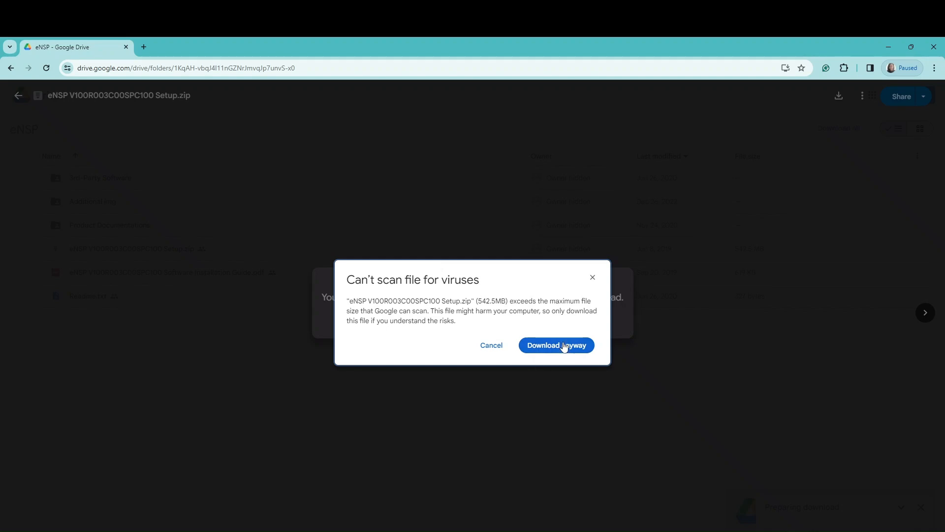
left_click(564, 346)
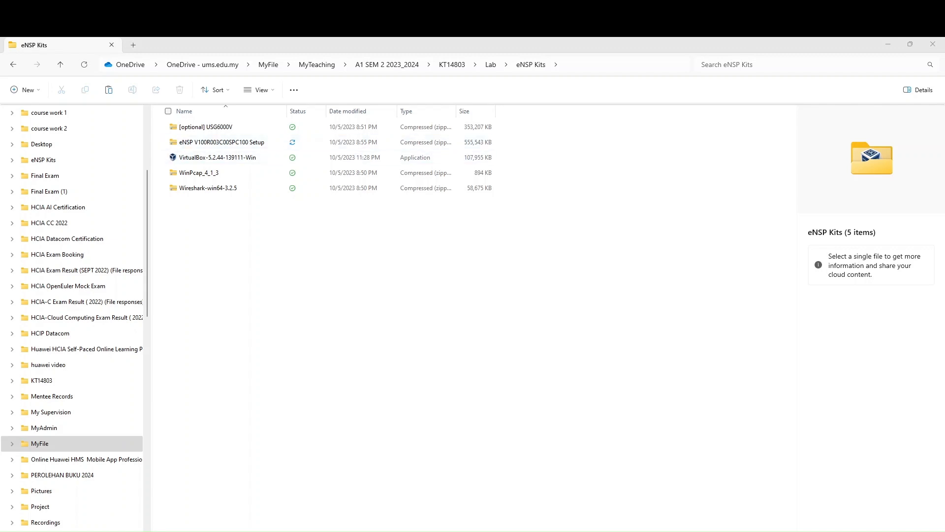
Step: In File Explorer, extract the WinPcap_4_1_3 archive inside the eNSP Kits folder
right_click(199, 180)
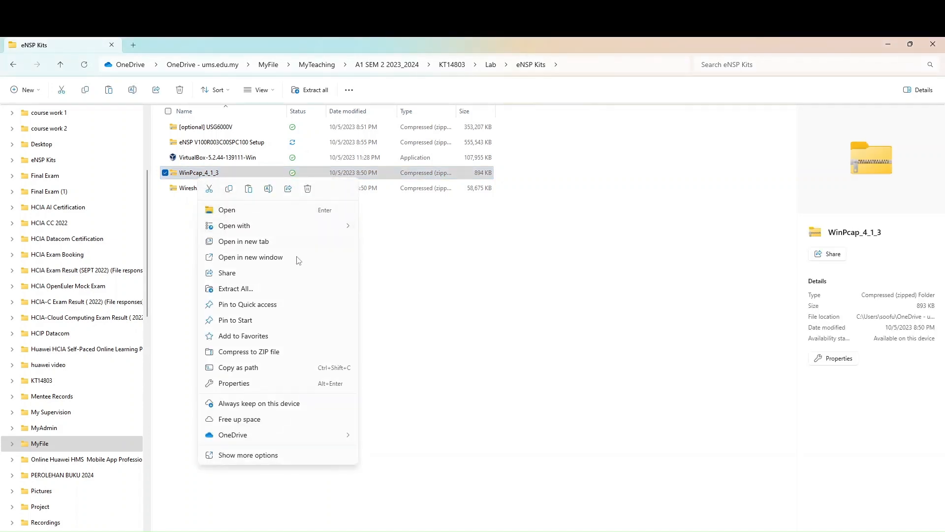
left_click(290, 290)
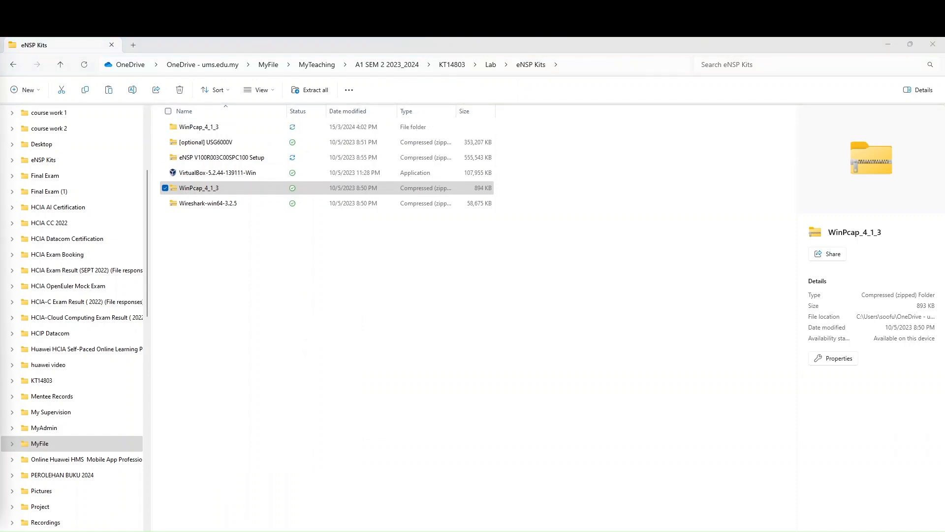
left_click(232, 253)
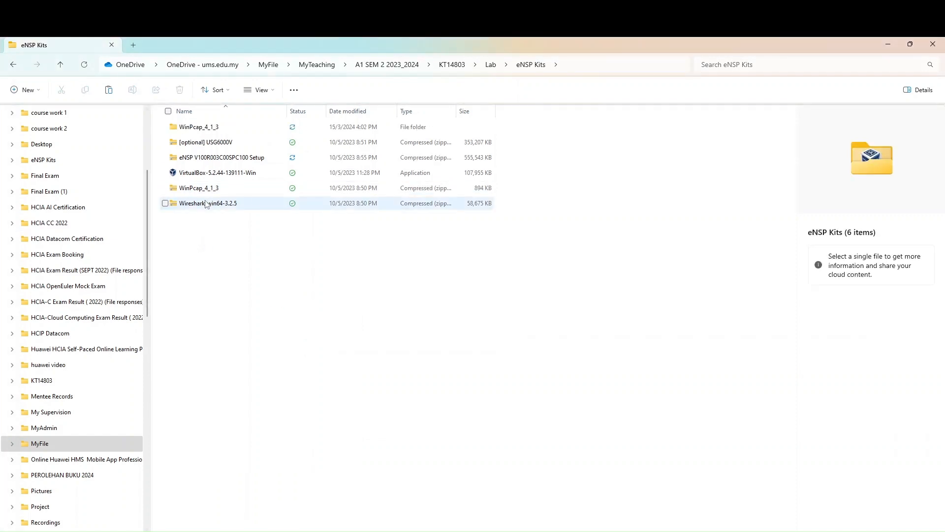
Step: Launch the WinPcap_4_1_3 installer from its extracted folder
left_click(206, 129)
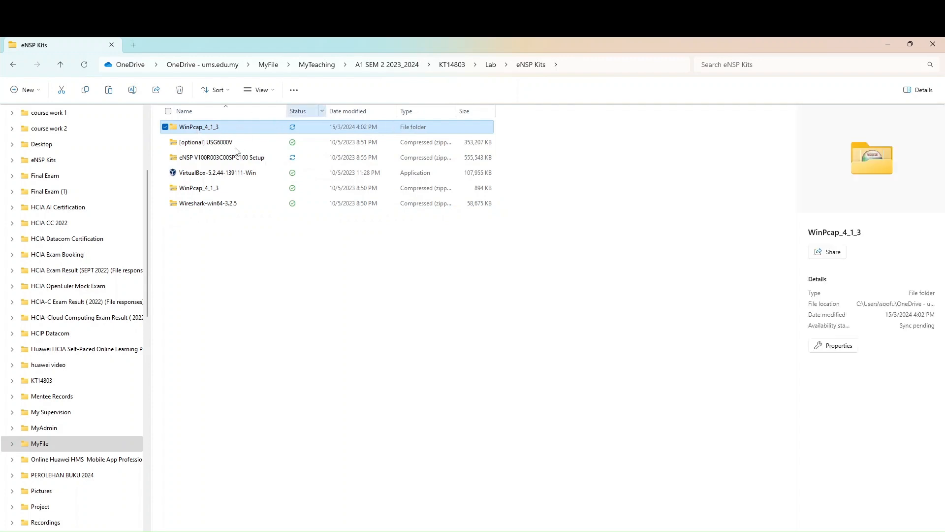
key("Return")
left_click(187, 127)
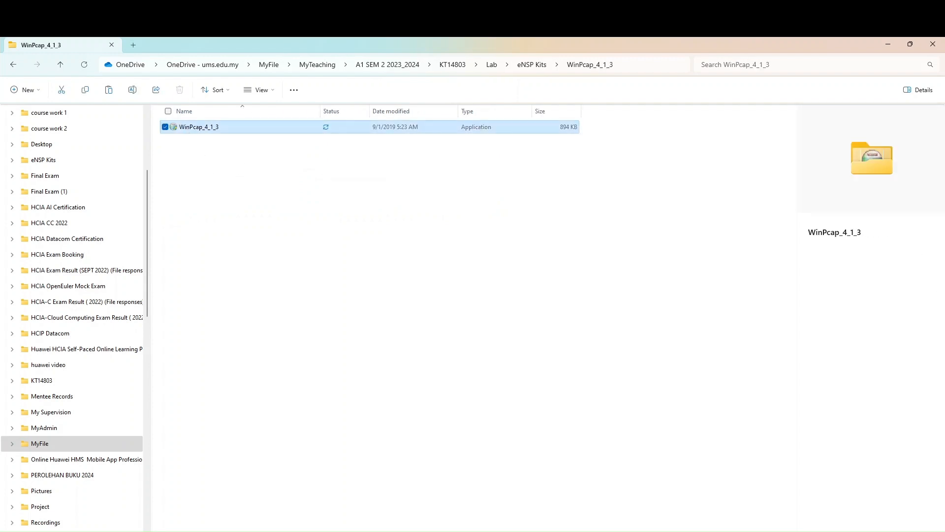
key("Return")
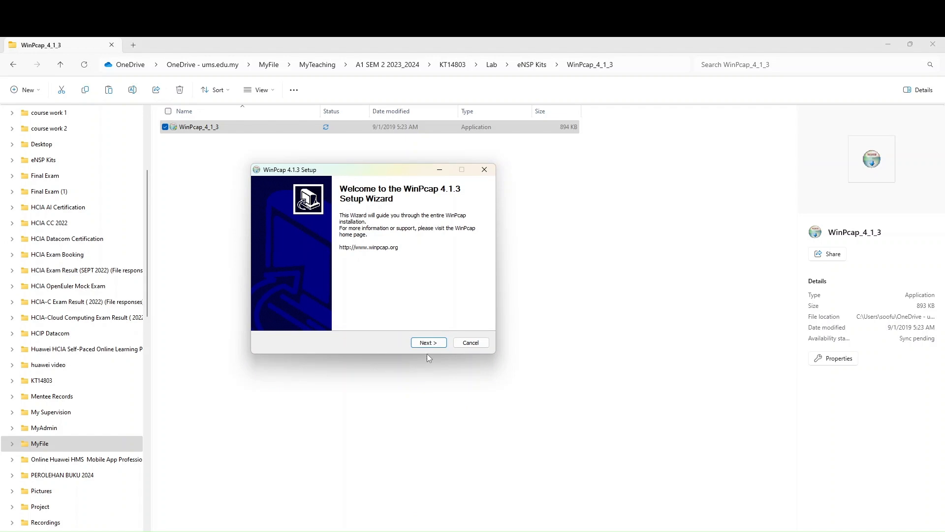
Step: Install WinPcap 4.1.3, agreeing to the license and keeping automatic driver start at boot, and finish the wizard
left_click(427, 345)
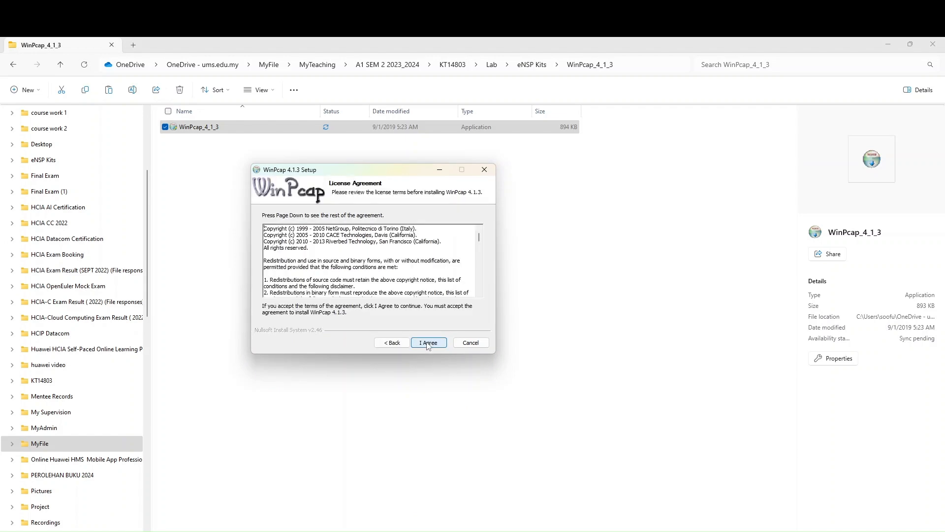
left_click(428, 343)
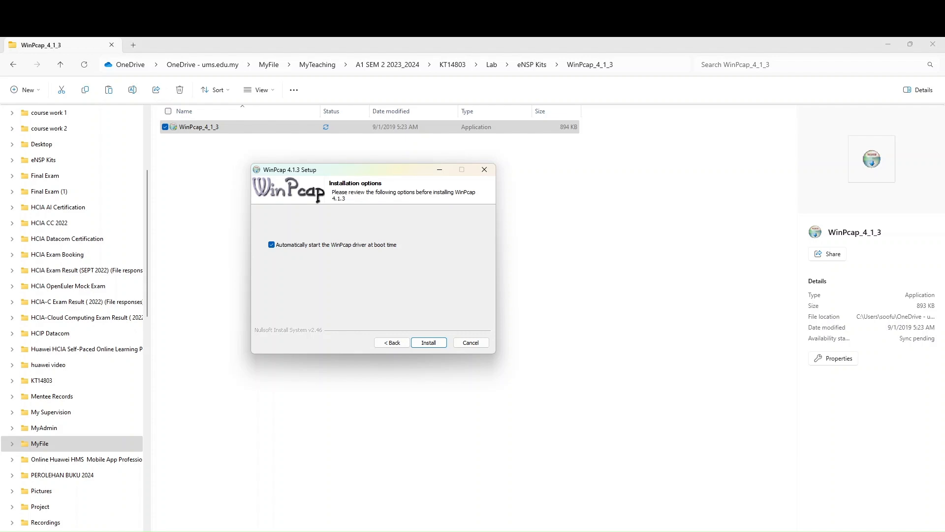
left_click(433, 343)
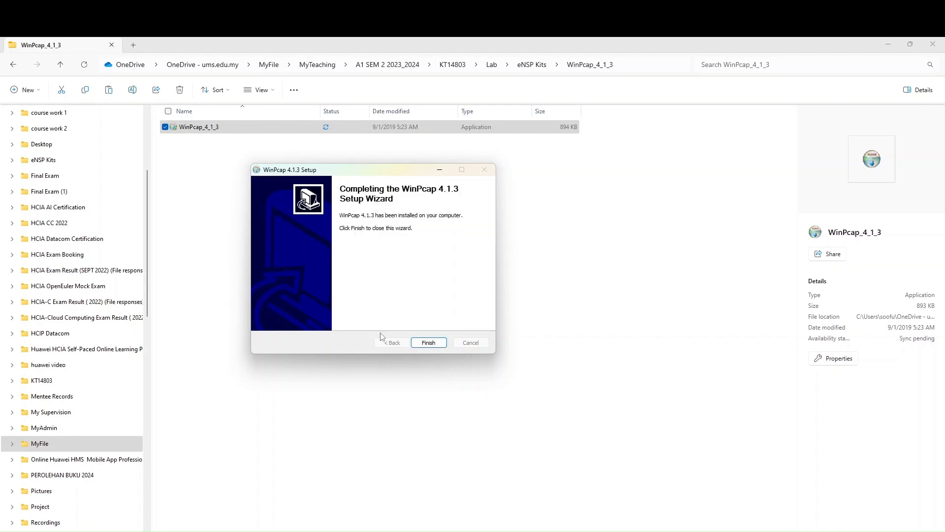
left_click(429, 343)
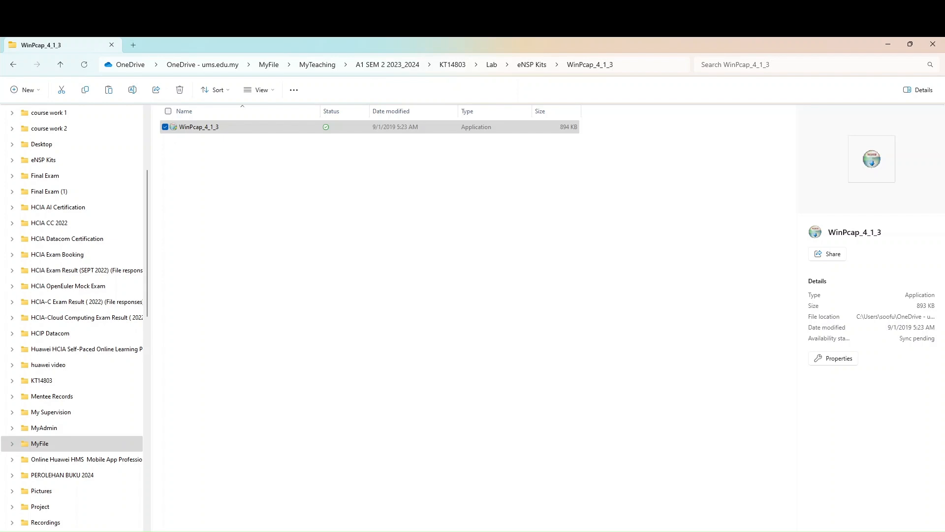
Step: Return to the eNSP Kits folder and extract the Wireshark-win64-3.2.5 archive
left_click(542, 66)
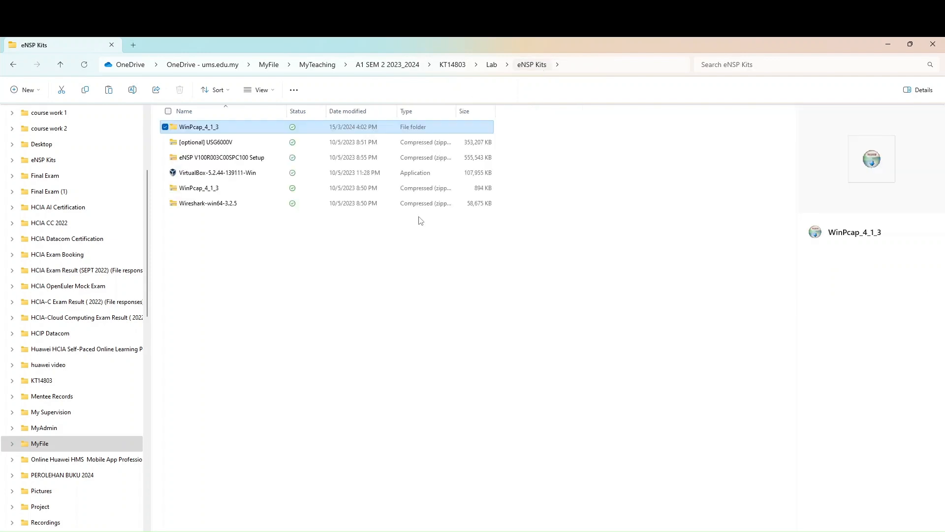
double_click(215, 207)
left_click(532, 69)
right_click(219, 209)
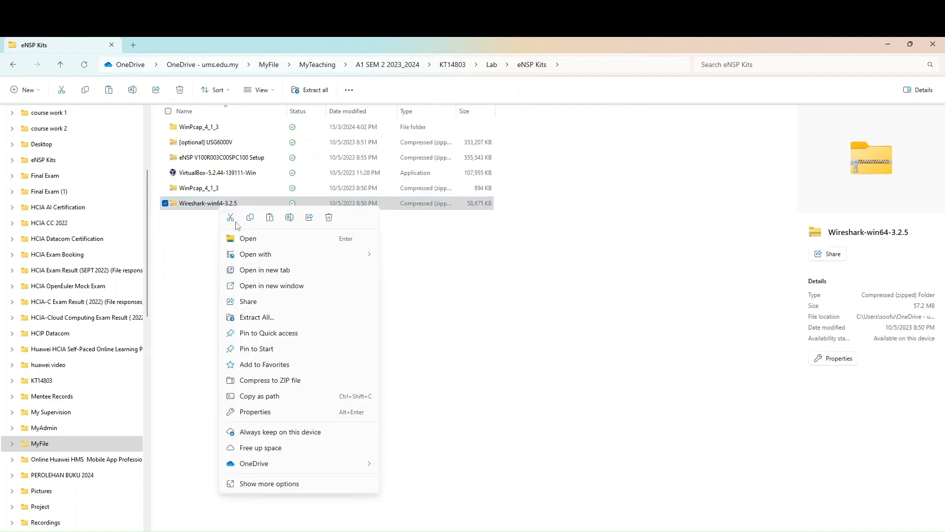
left_click(308, 318)
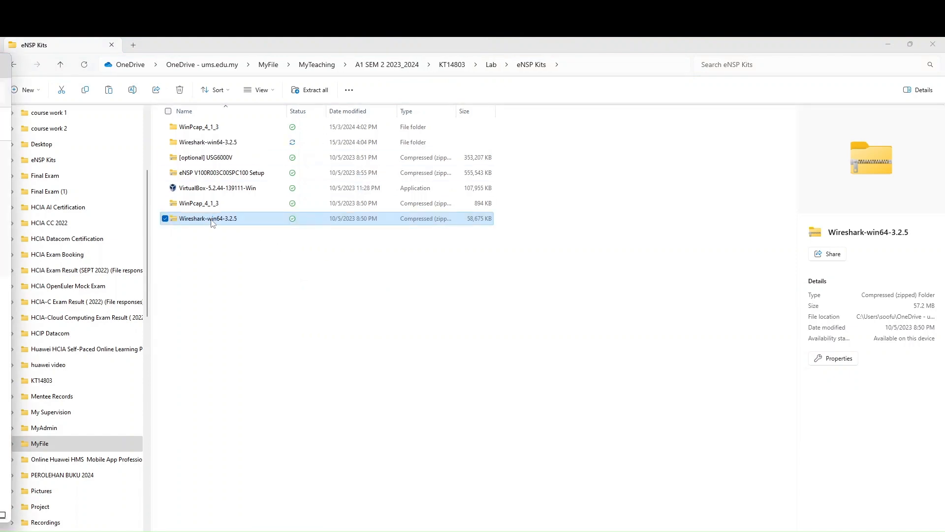
Step: Launch the Wireshark-win64-3.2.5 installer from the archive and accept its license to reach the component selection
double_click(213, 223)
left_click(210, 129)
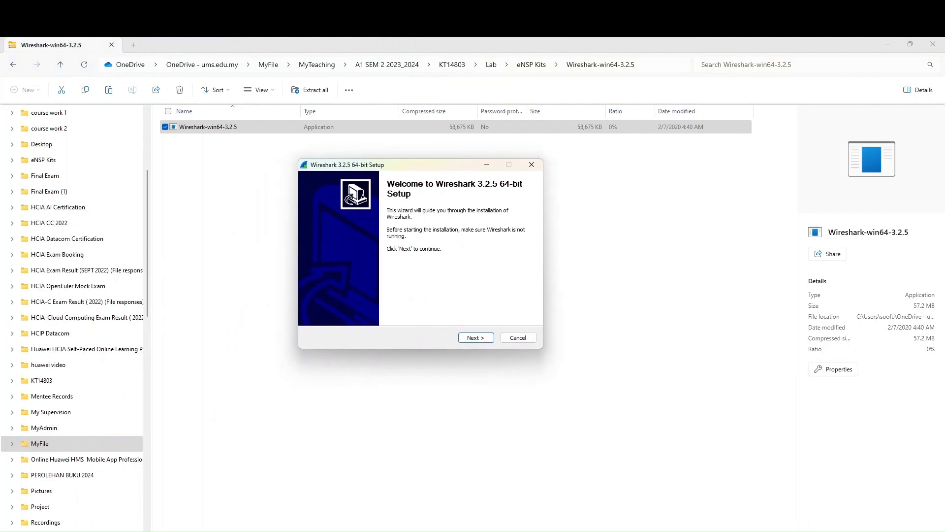
left_click(487, 340)
left_click(489, 339)
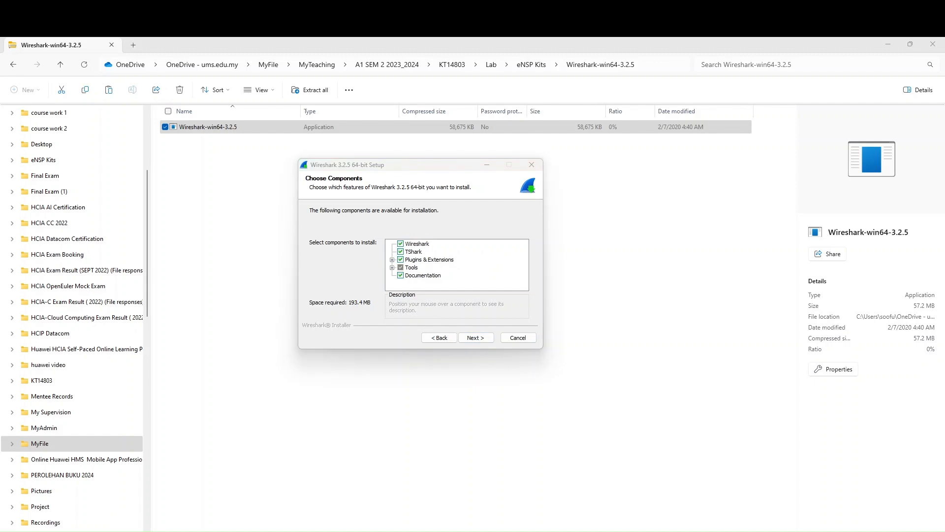
Step: Keep the default Wireshark components, shortcuts and destination folder, and exclude Npcap 0.9994 from the installation
left_click(466, 340)
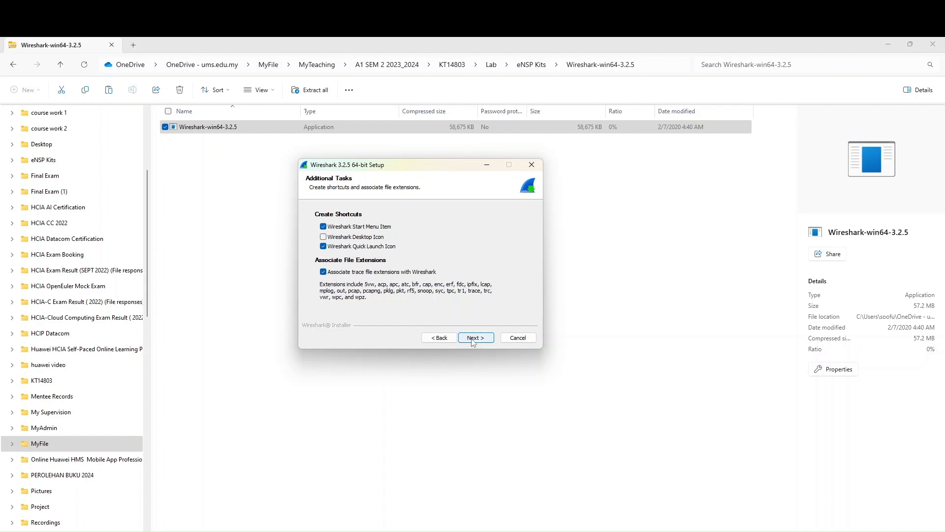
left_click(474, 338)
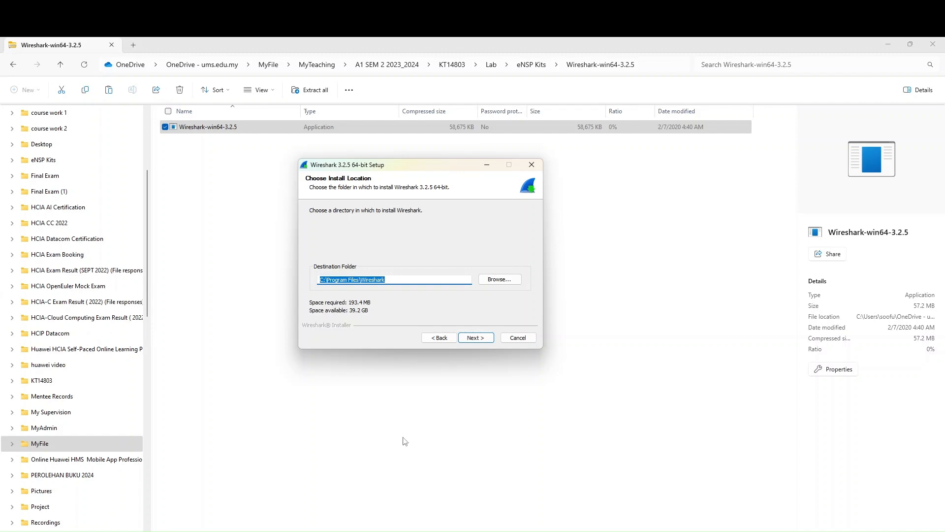
left_click(476, 337)
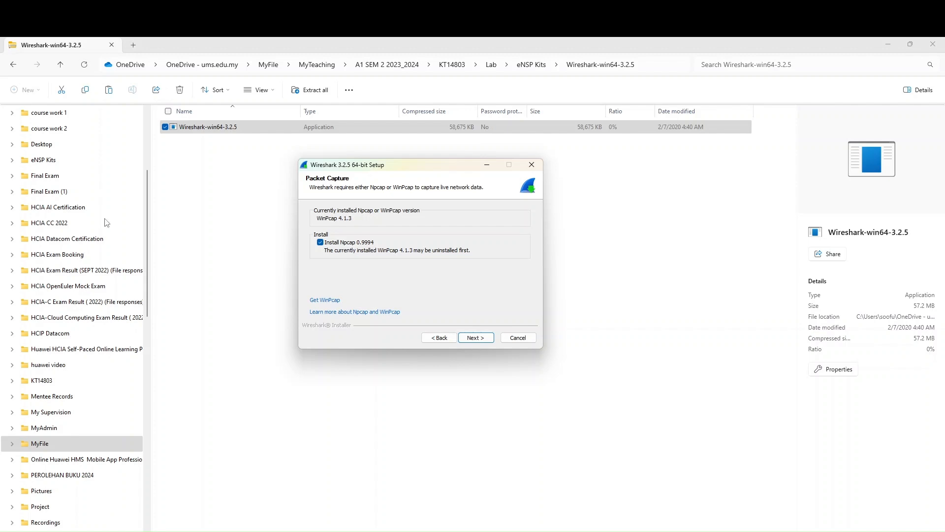
left_click(320, 243)
left_click(476, 339)
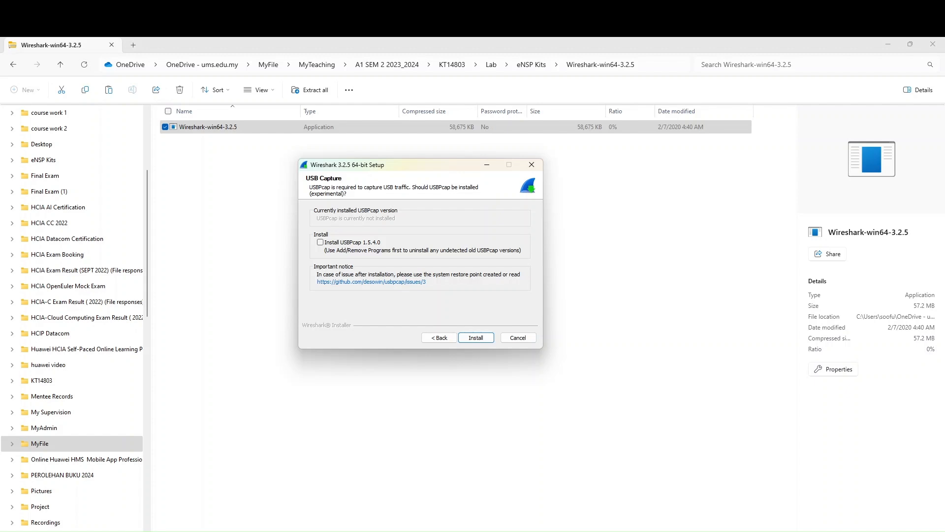
Step: Install Wireshark 3.2.5 64-bit without USBPcap 1.5.4.0 and finish the setup without showing news
left_click(480, 340)
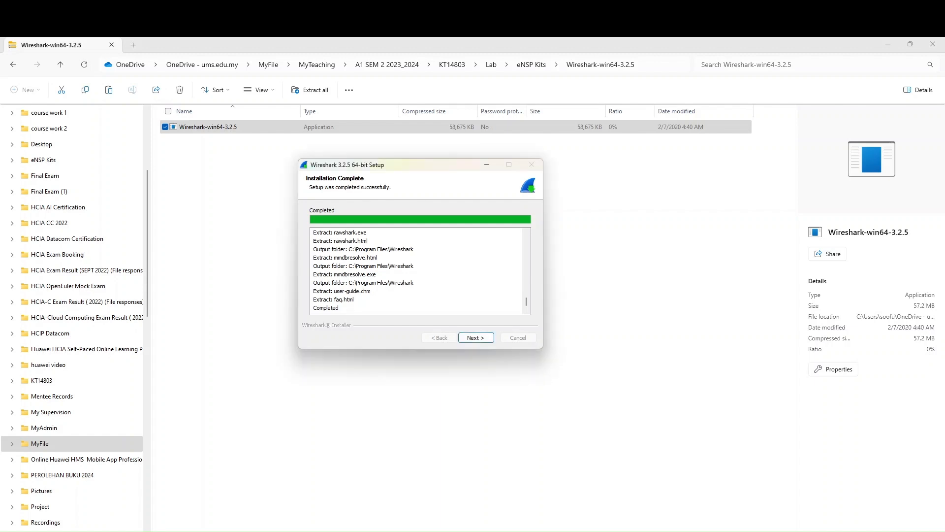
left_click(469, 339)
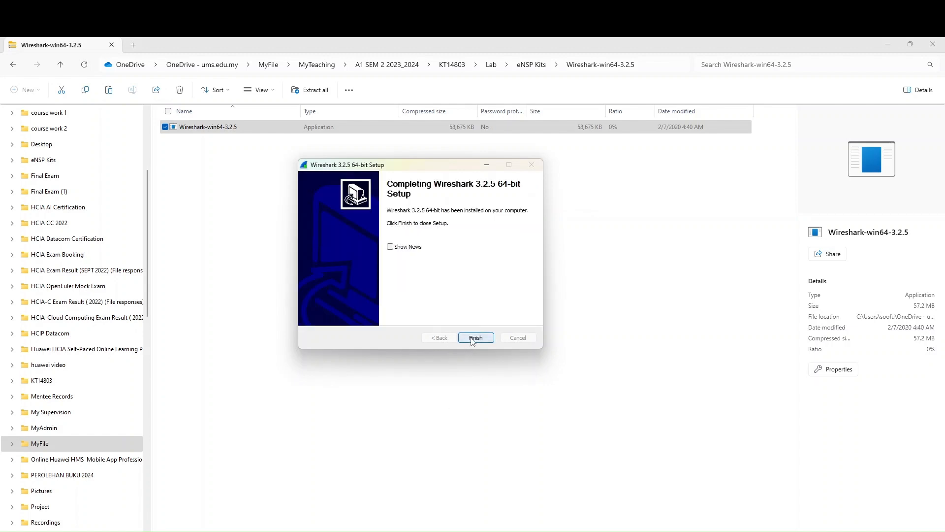
left_click(473, 340)
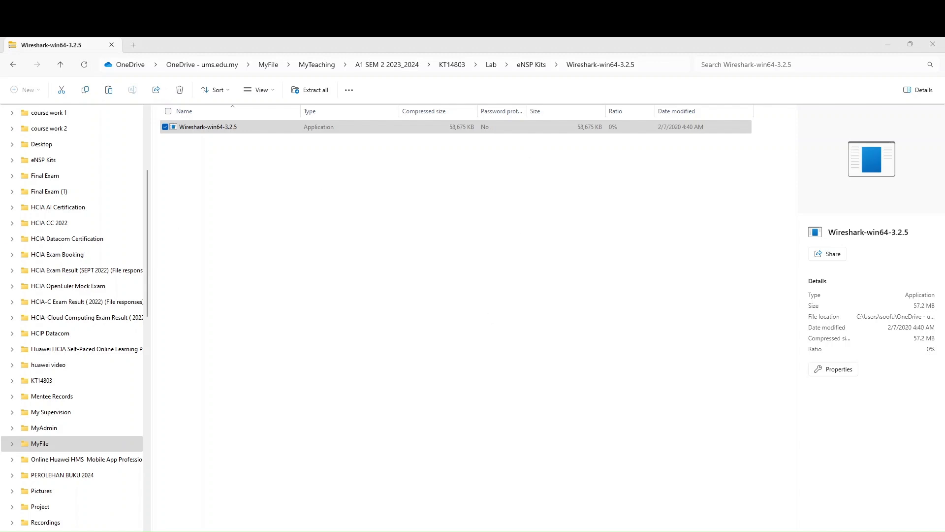
Step: Launch the VirtualBox-5.2.44-139111-Win installer from the eNSP Kits folder and keep its default features, location, shortcuts and file associations
left_click(539, 64)
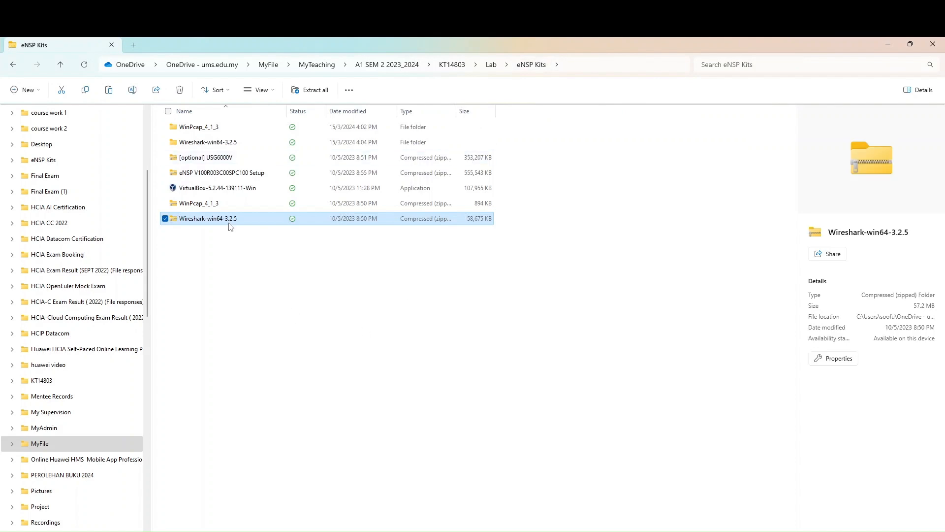
left_click(207, 192)
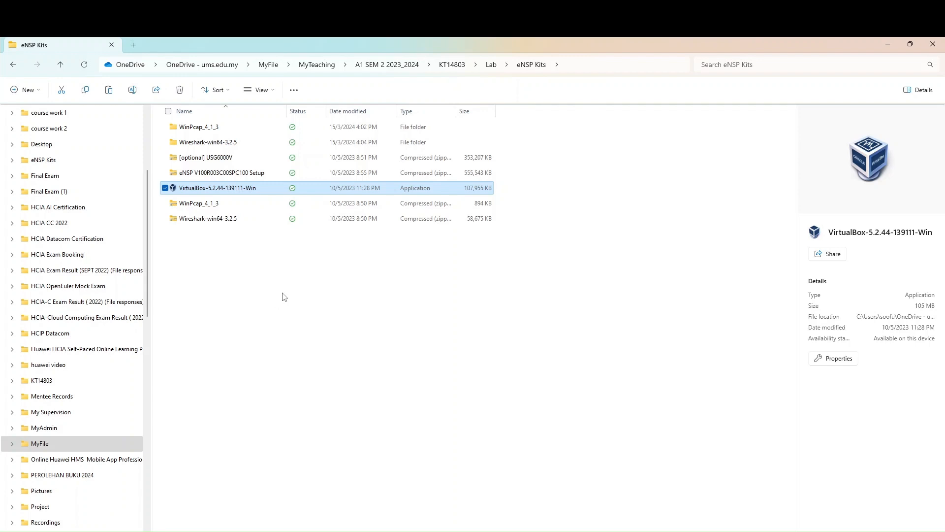
double_click(181, 192)
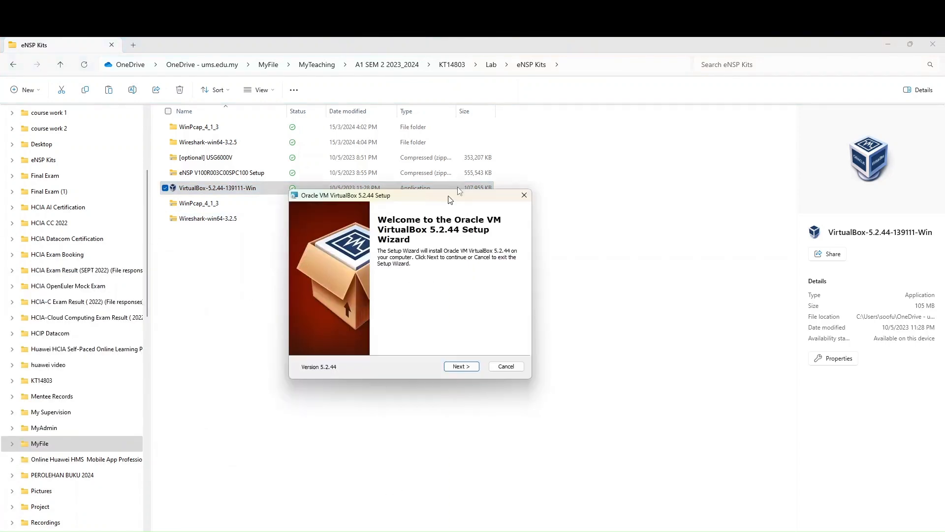
left_click(465, 330)
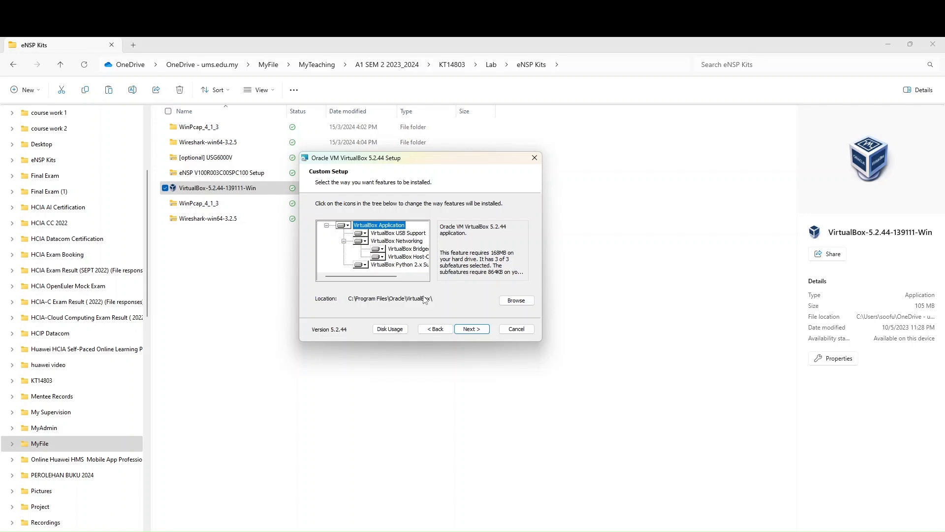
left_click(464, 330)
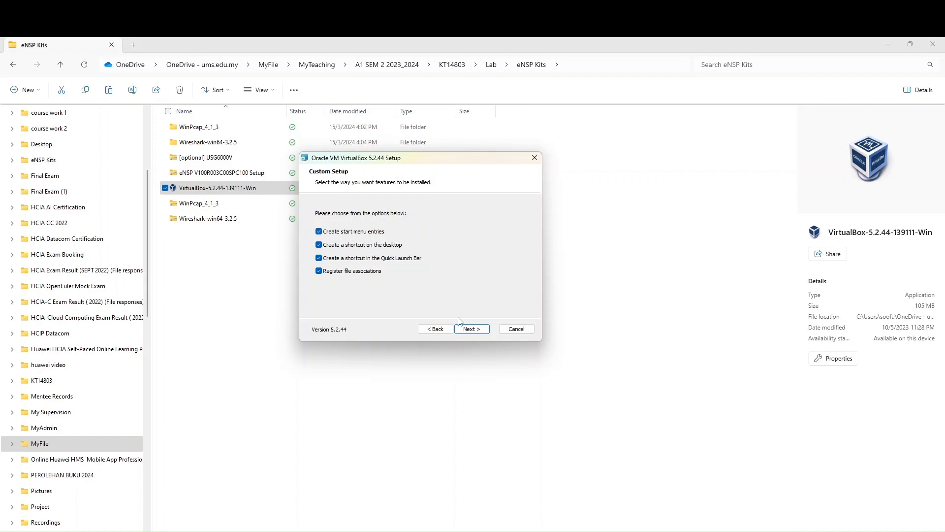
left_click(474, 332)
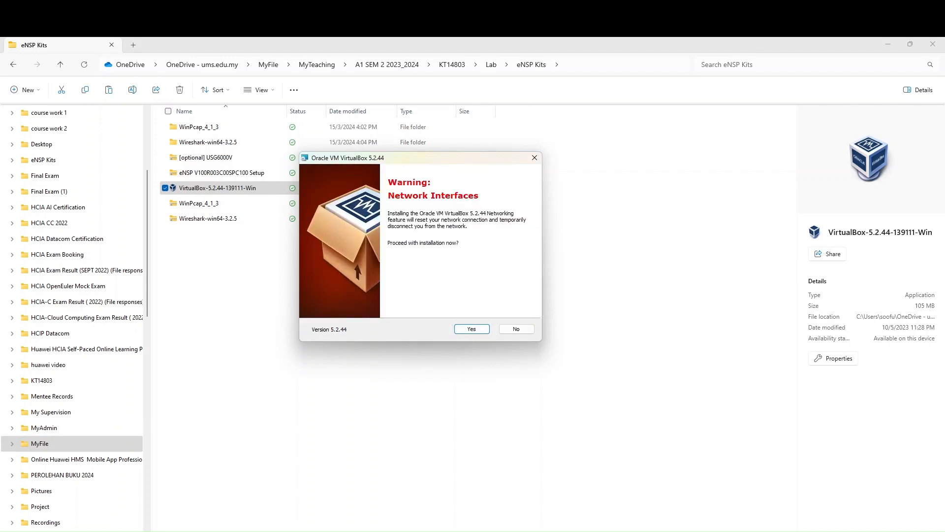
Step: Install VirtualBox 5.2.44 with its networking feature, allow the trusted Oracle Corporation device software, and finish with VirtualBox set to start
left_click(474, 333)
left_click(470, 328)
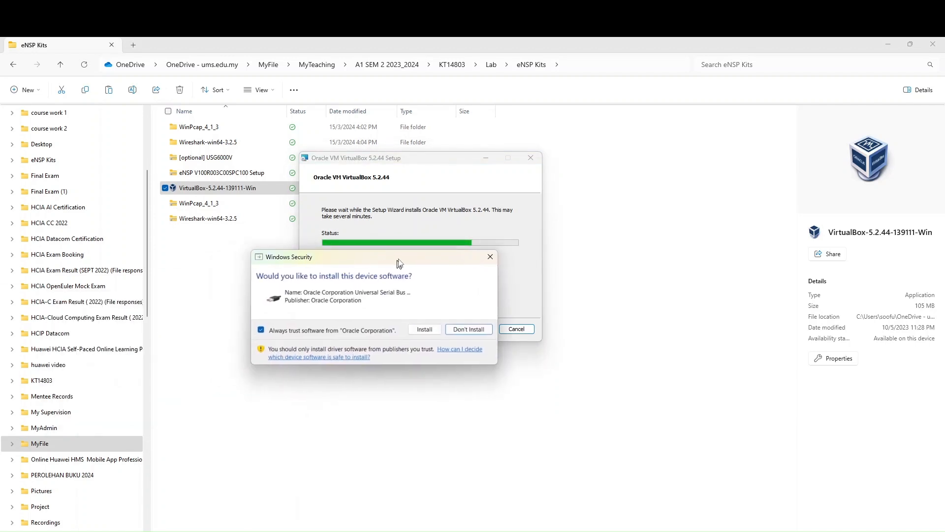
left_click(429, 326)
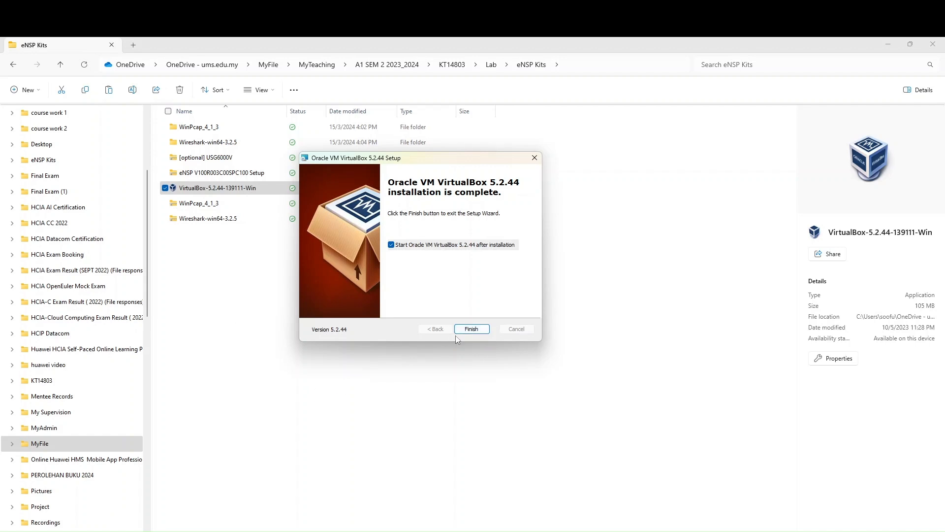
left_click(471, 329)
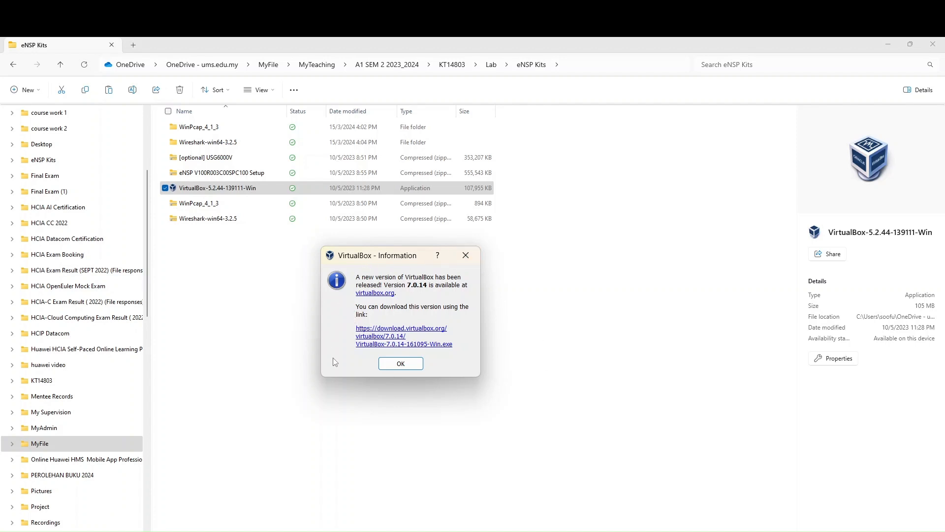
Step: Dismiss the VirtualBox new-version notice and close Oracle VM VirtualBox Manager
left_click(466, 256)
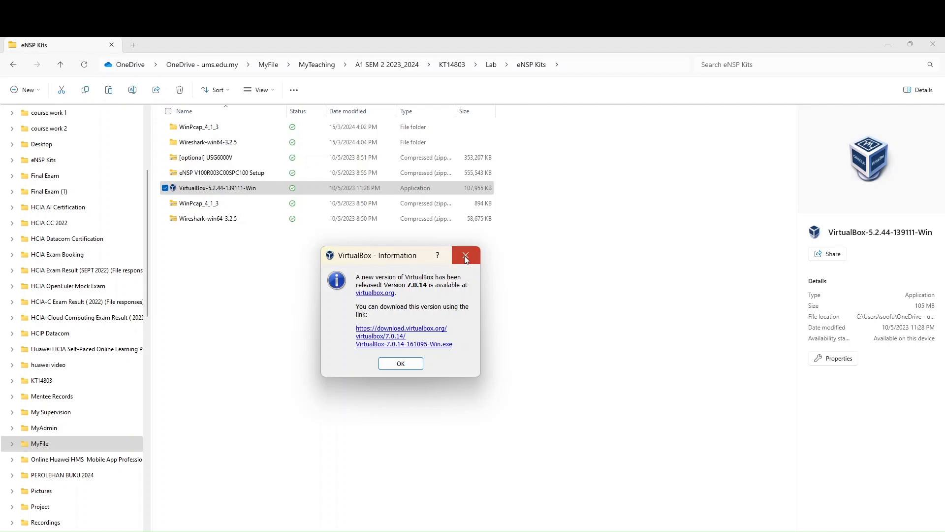
left_click(435, 290)
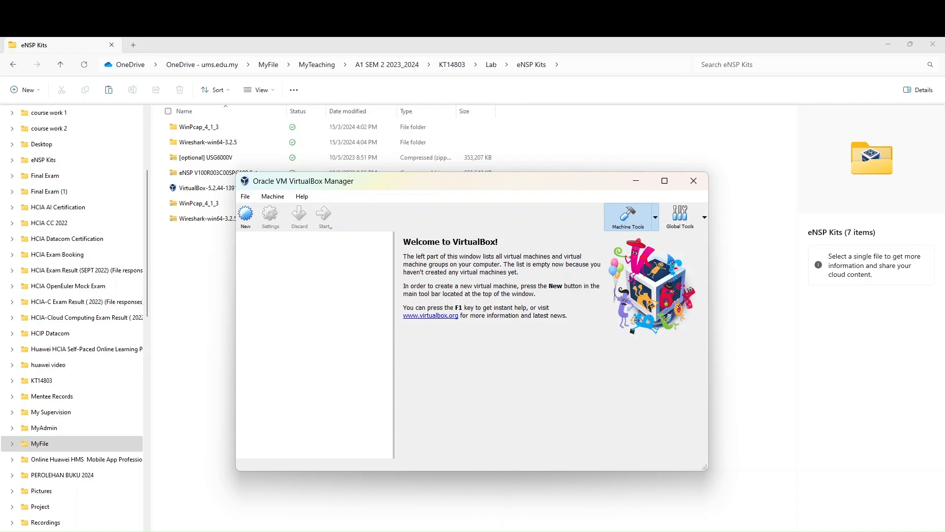
left_click(702, 189)
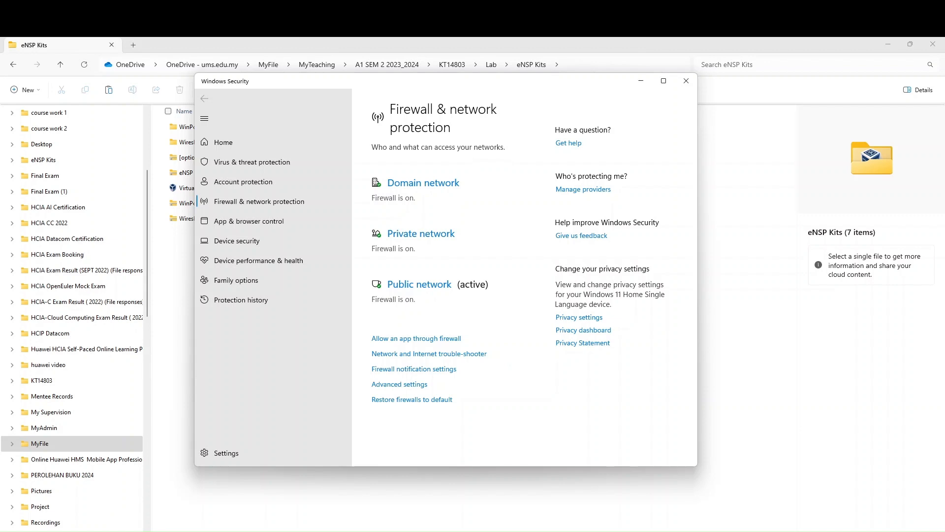
Step: Review the public network firewall settings and the general settings in Windows Security
left_click(268, 203)
left_click(436, 290)
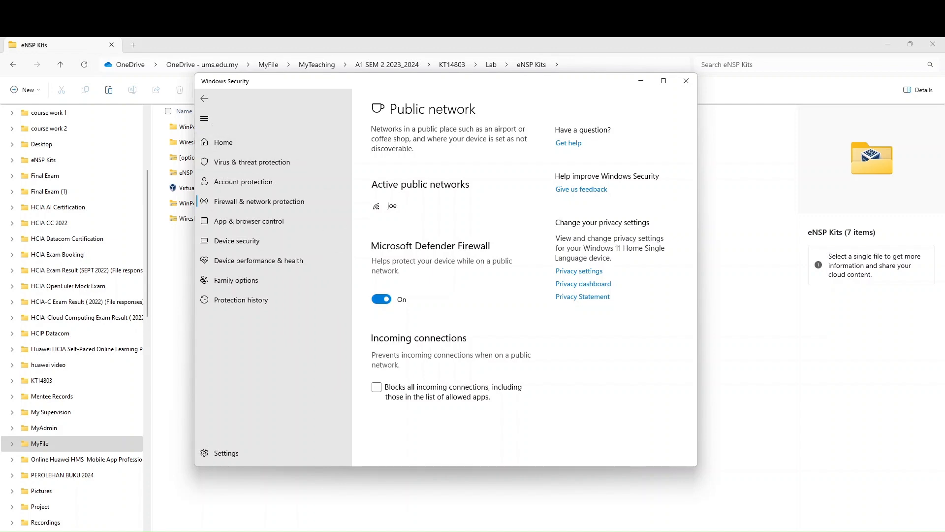
left_click(226, 453)
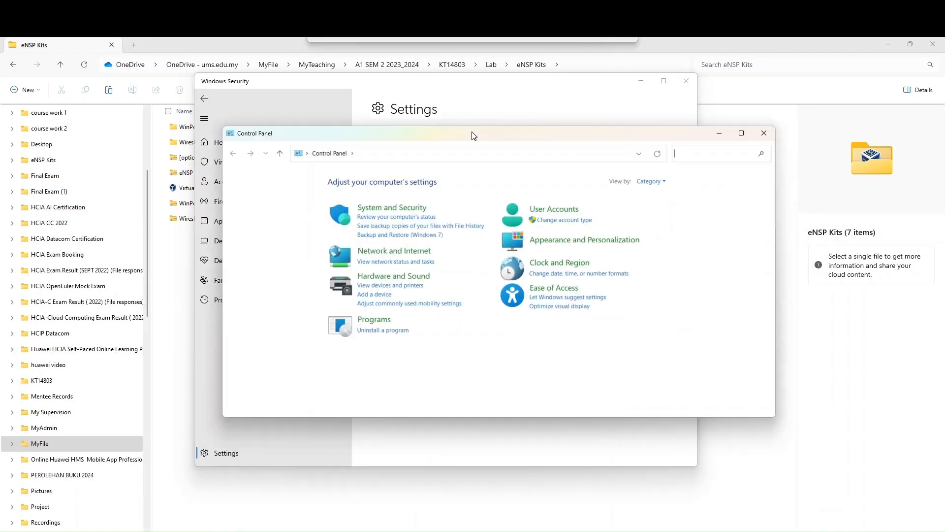
Step: Turn off Windows Defender Firewall for both private and public networks through Control Panel, and clear the settings windows away
left_click(378, 210)
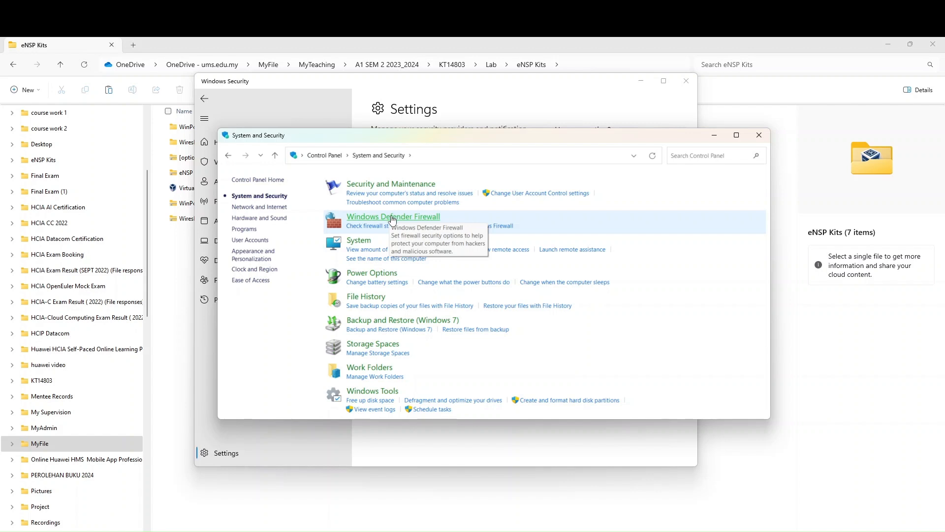
left_click(392, 217)
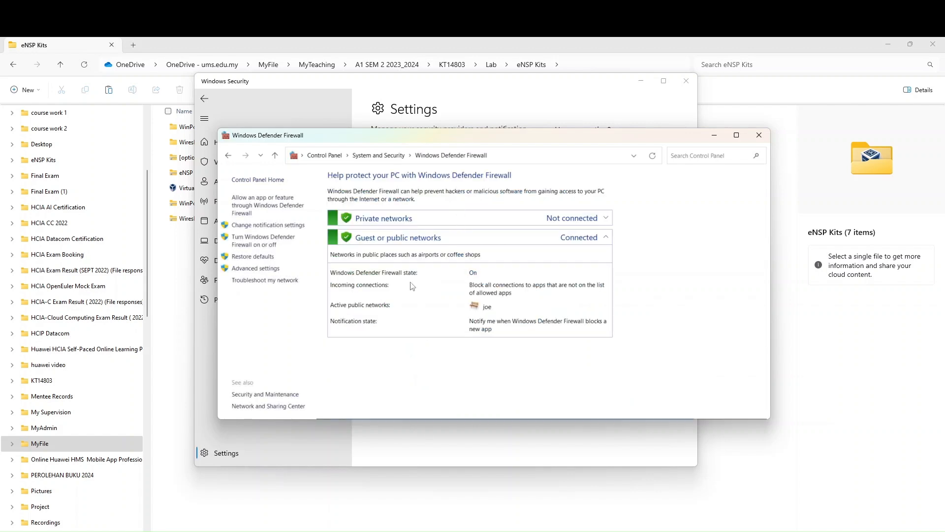
left_click(261, 245)
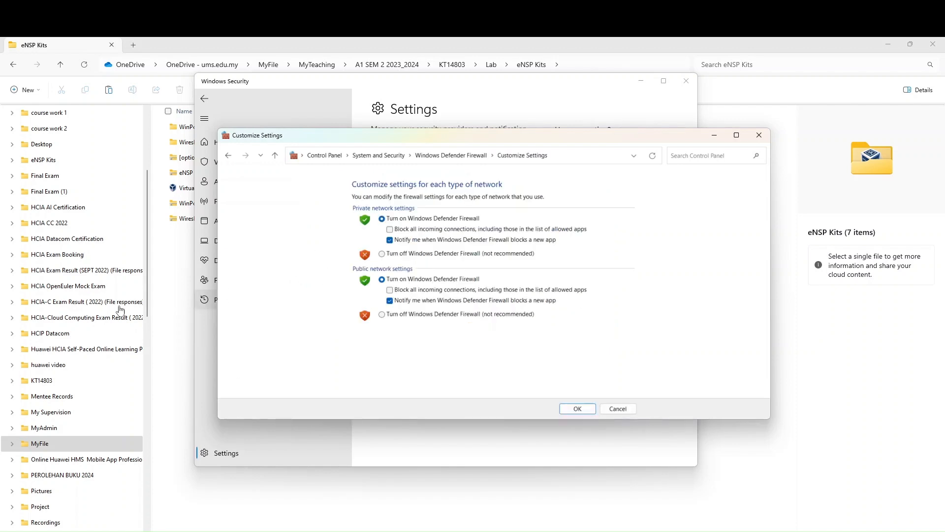
left_click(383, 253)
left_click(382, 314)
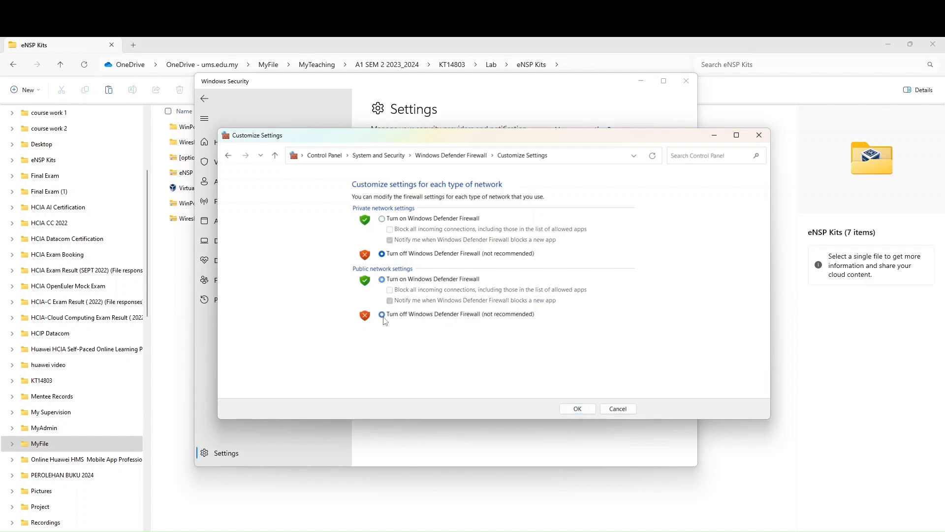
left_click(578, 409)
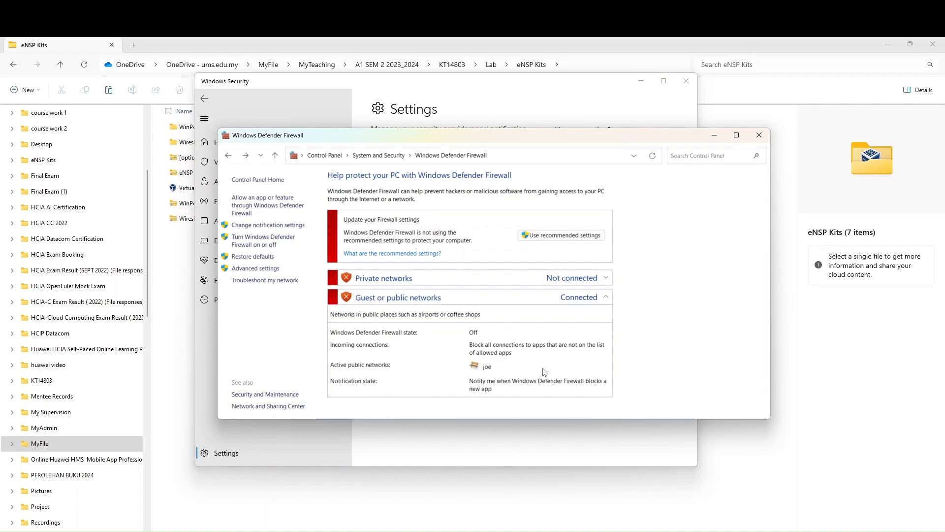
left_click(759, 135)
left_click(641, 84)
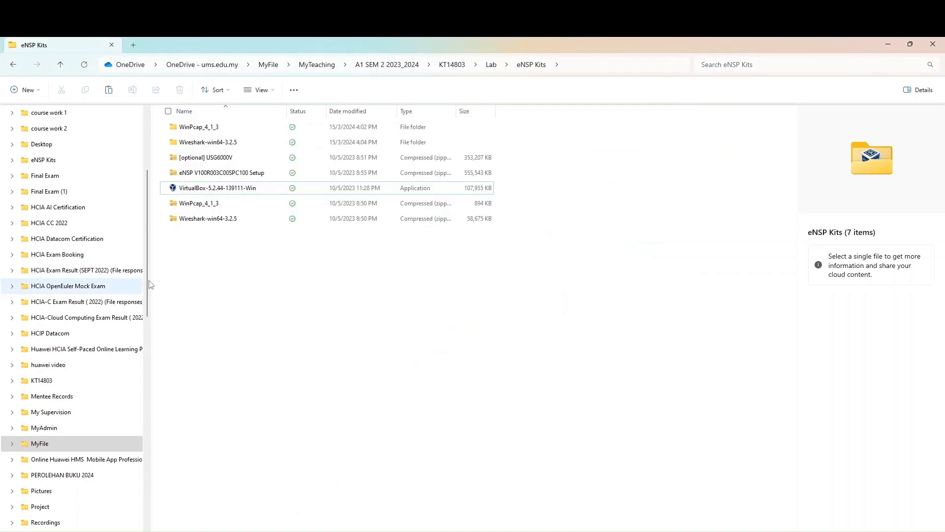
Step: Extract the eNSP V100R003C00SPC100 Setup archive into the eNSP Kits folder
right_click(202, 173)
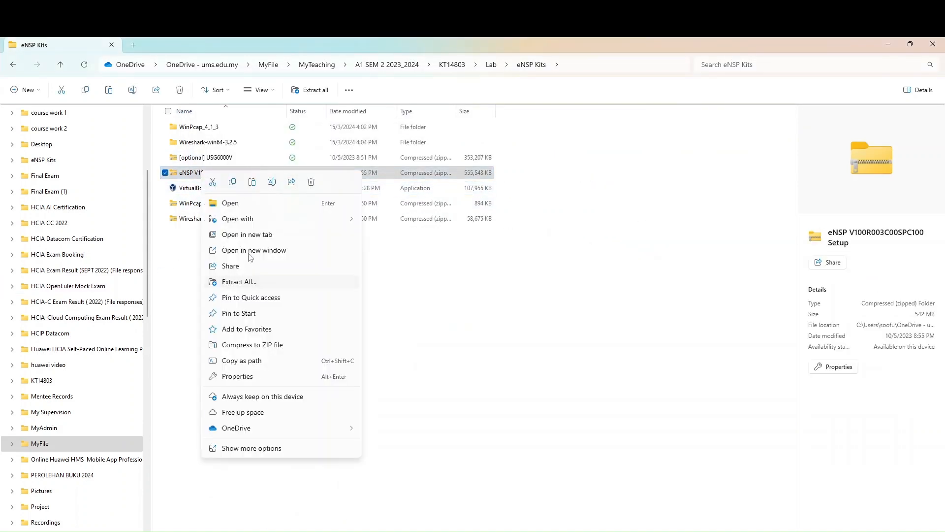
left_click(346, 282)
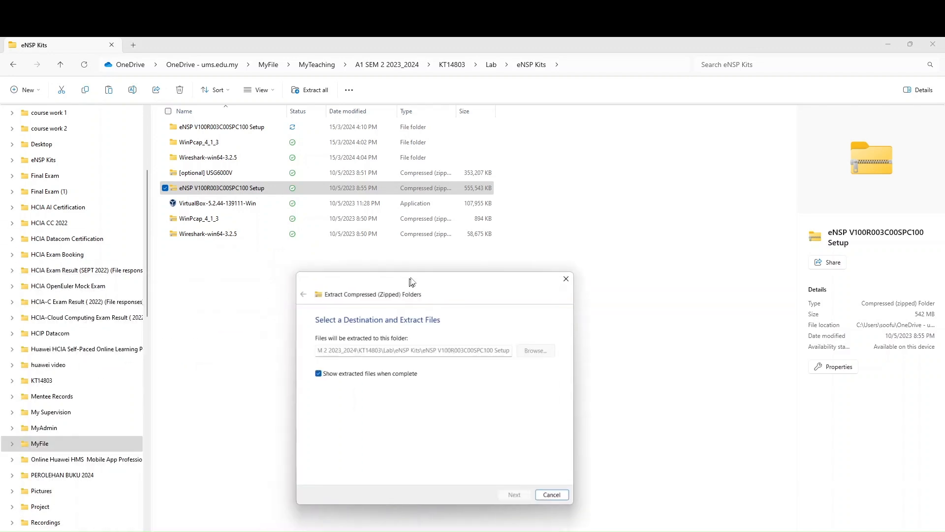
left_click_drag(396, 284, 420, 274)
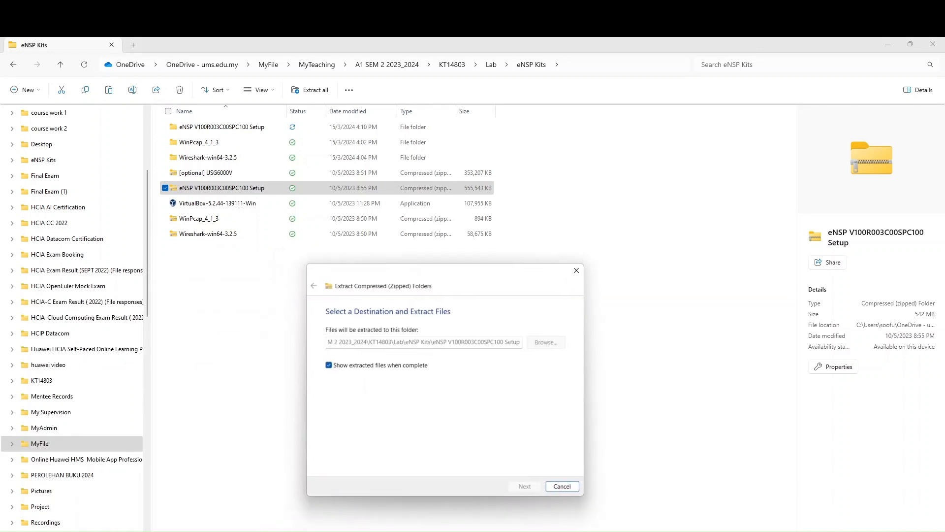
key("Escape")
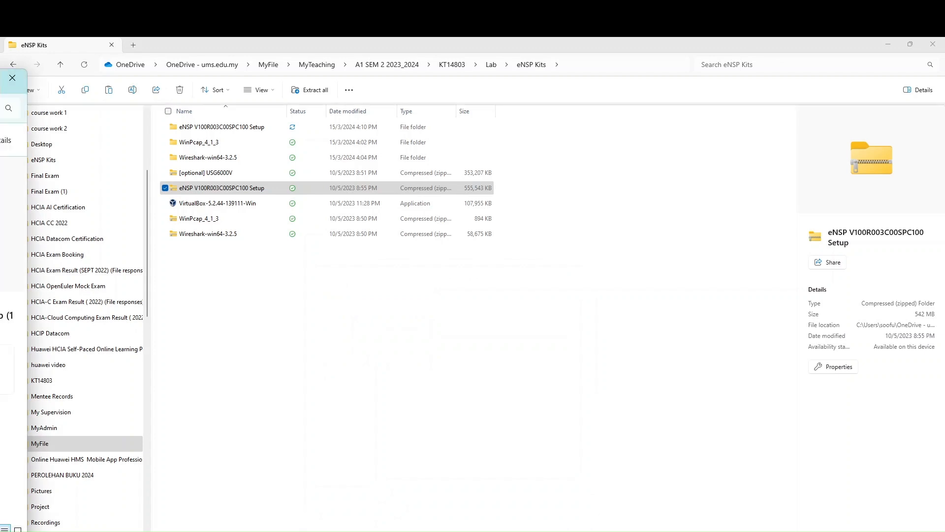
Step: Open the extracted eNSP V100R003C00SPC100 Setup folder and run eNSP_Setup
left_click(205, 125)
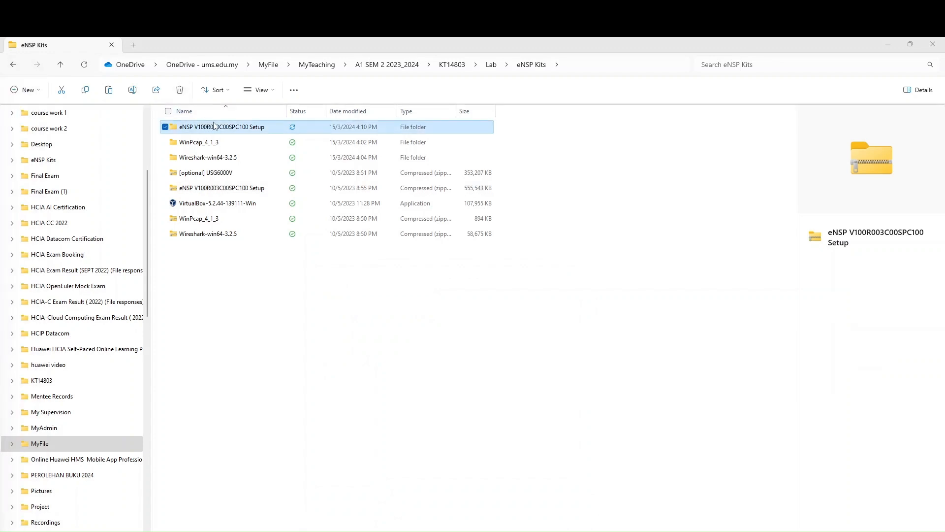
double_click(236, 129)
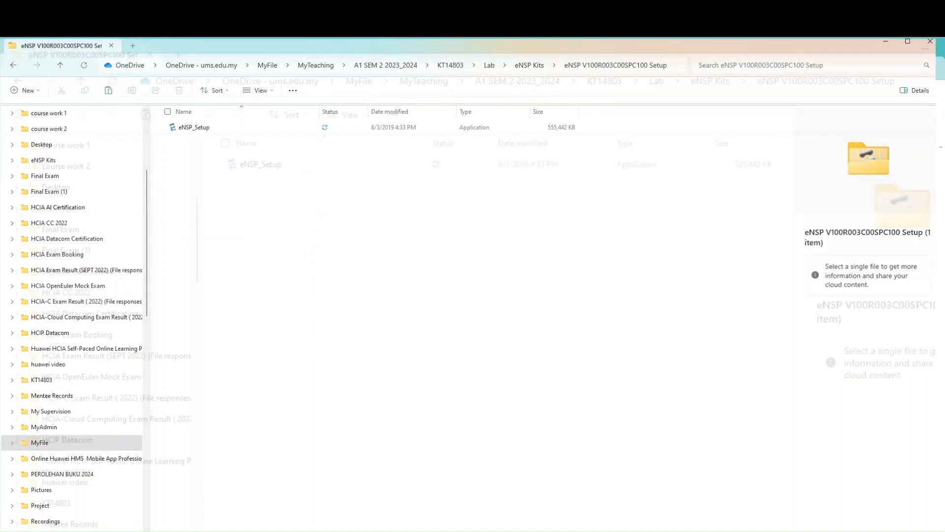
key("super+Down")
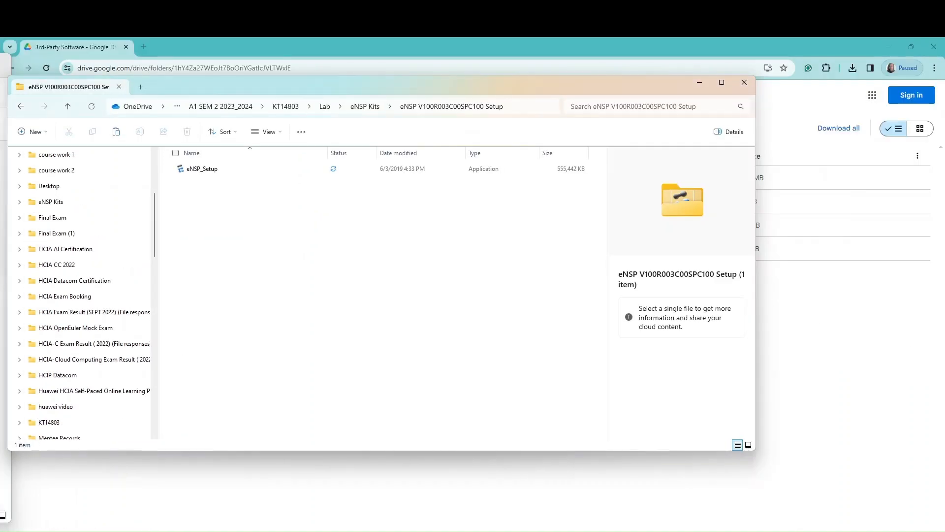
left_click(205, 170)
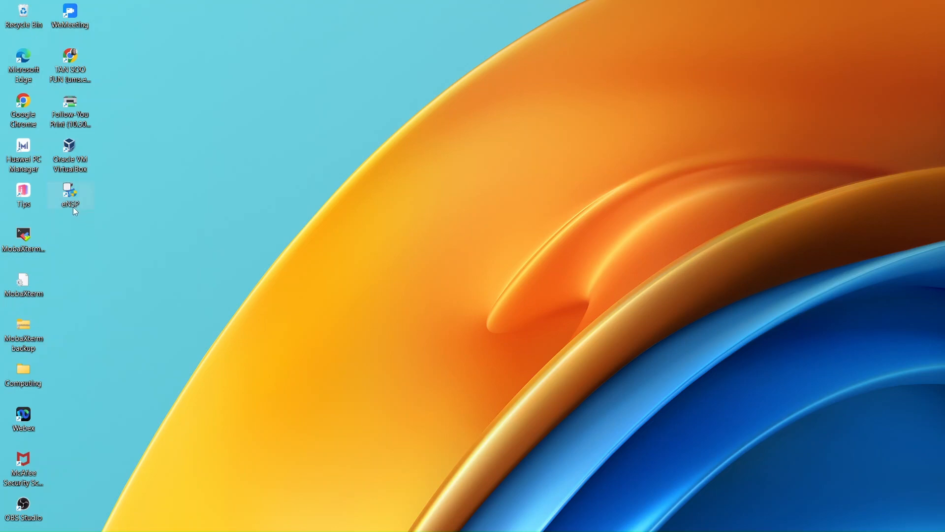
Step: Launch eNSP from its desktop shortcut and position its window on the desktop
double_click(73, 206)
key("super+shift+s")
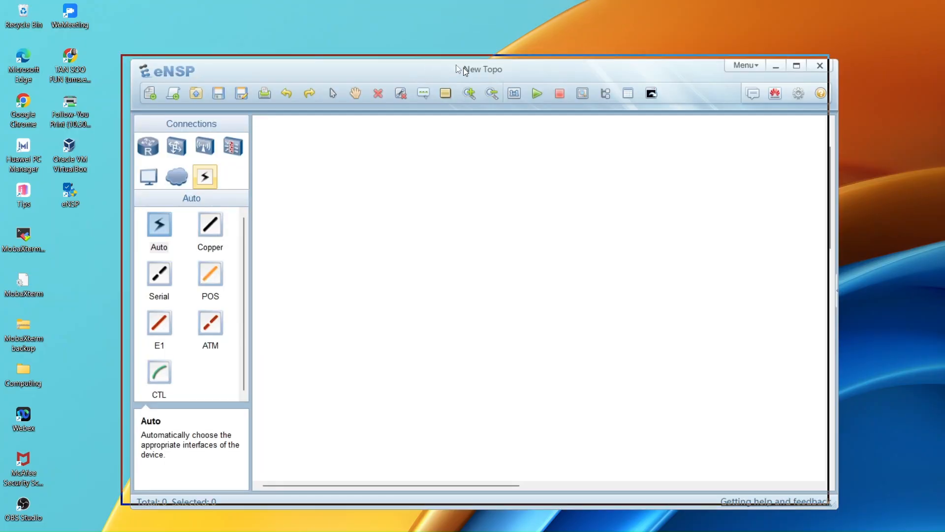
left_click(437, 82)
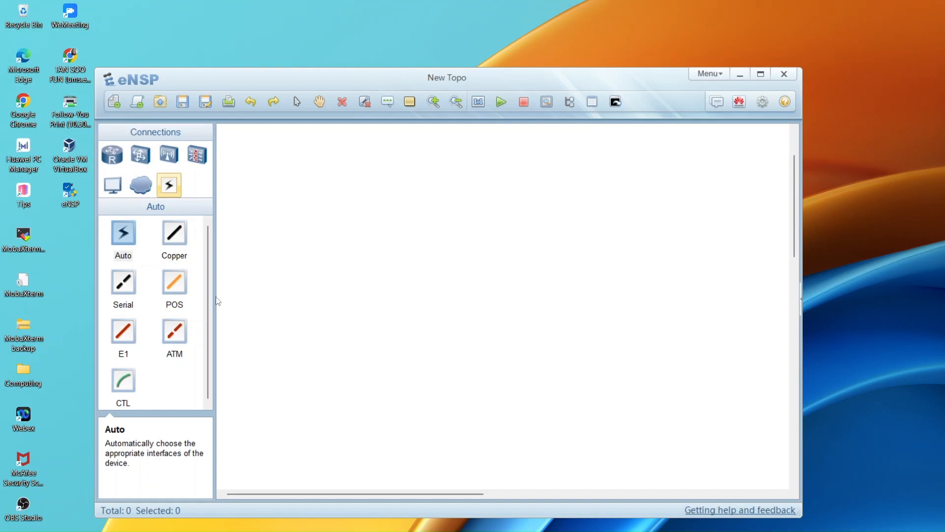
Step: Place an AR2220 router from the Routers category on the empty New Topo canvas
scroll(482, 344, "down", 5)
scroll(527, 384, "up", 5)
left_click_drag(112, 155, 164, 194)
left_click(117, 164)
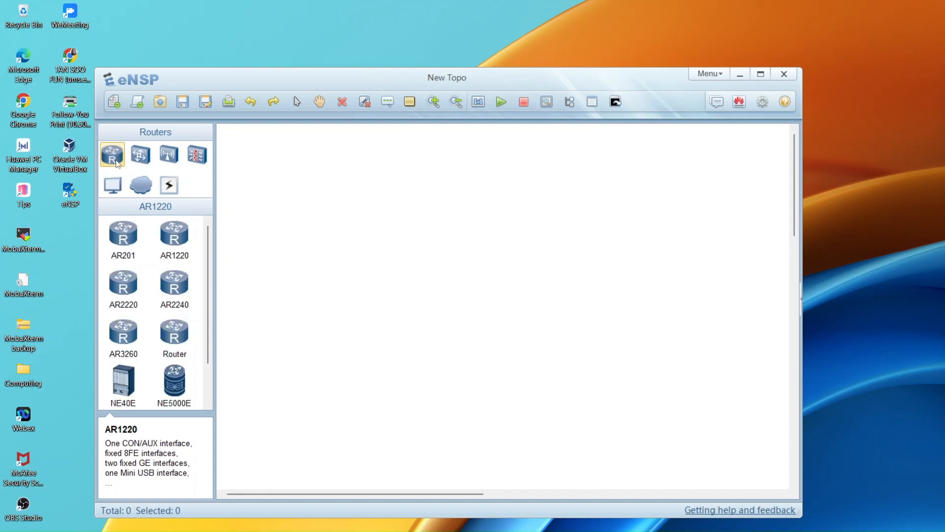
left_click_drag(126, 286, 364, 267)
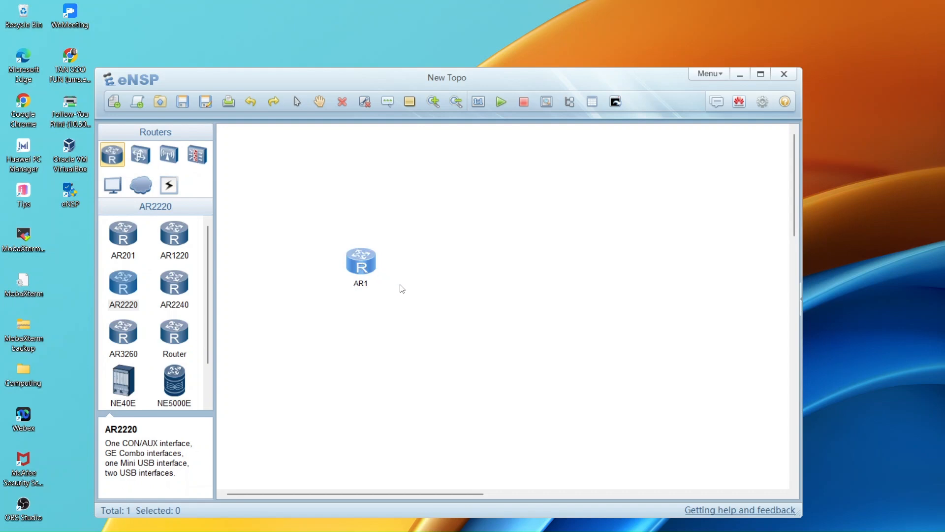
Step: Place an S5700 switch beside the AR1 router and link the two devices with an Auto connection
left_click(140, 156)
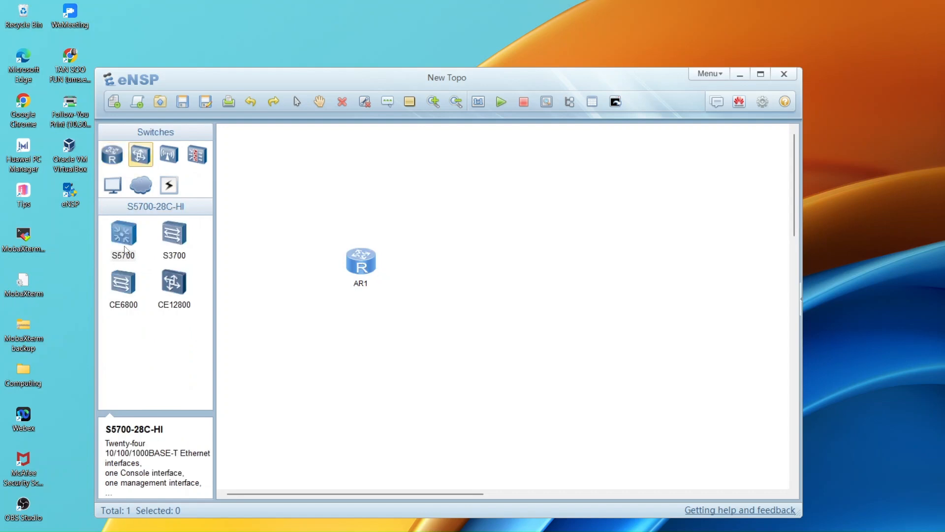
left_click_drag(125, 246, 487, 280)
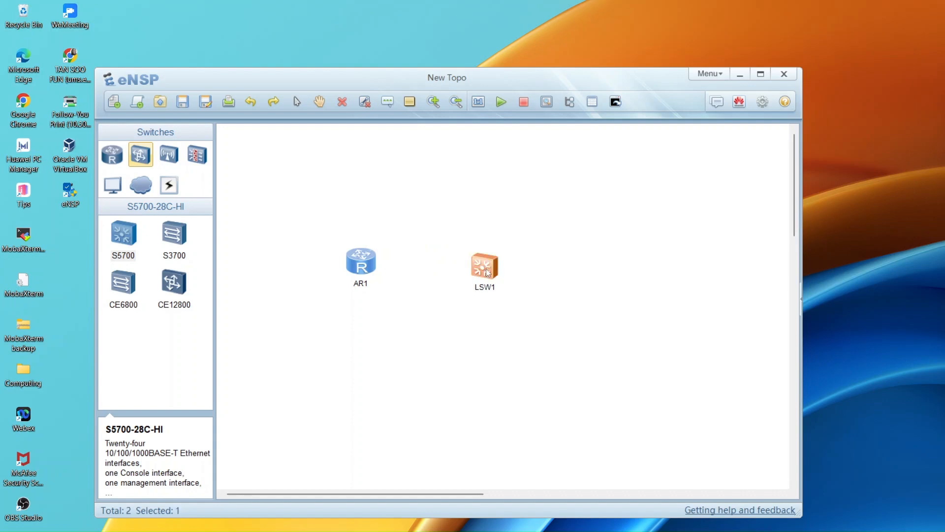
left_click(169, 186)
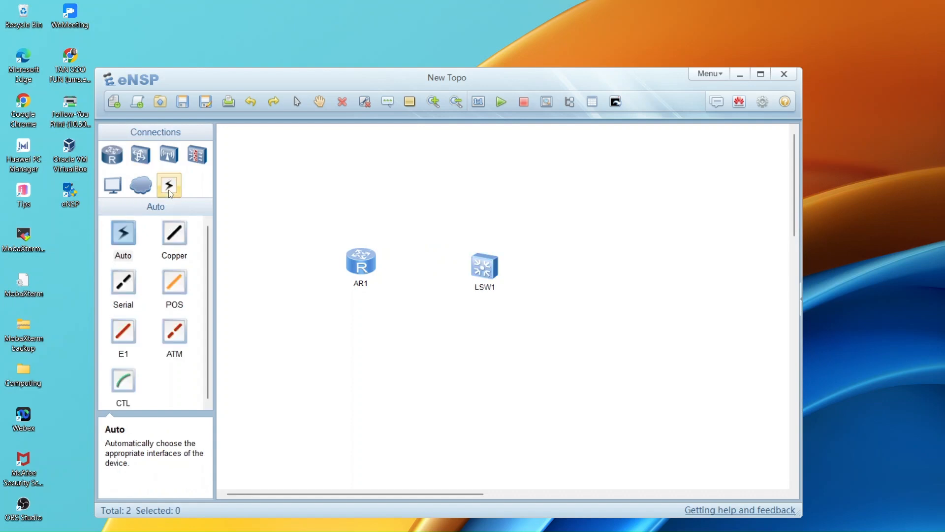
left_click(122, 235)
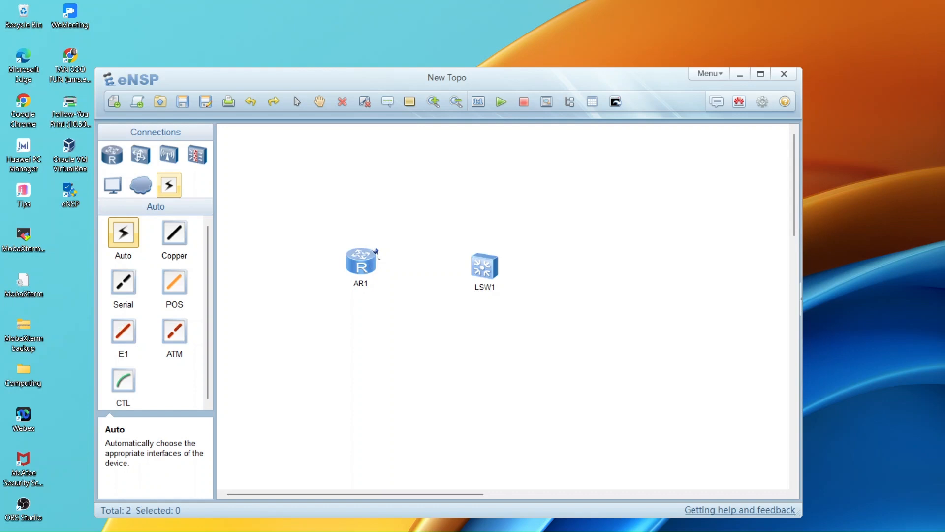
double_click(377, 253)
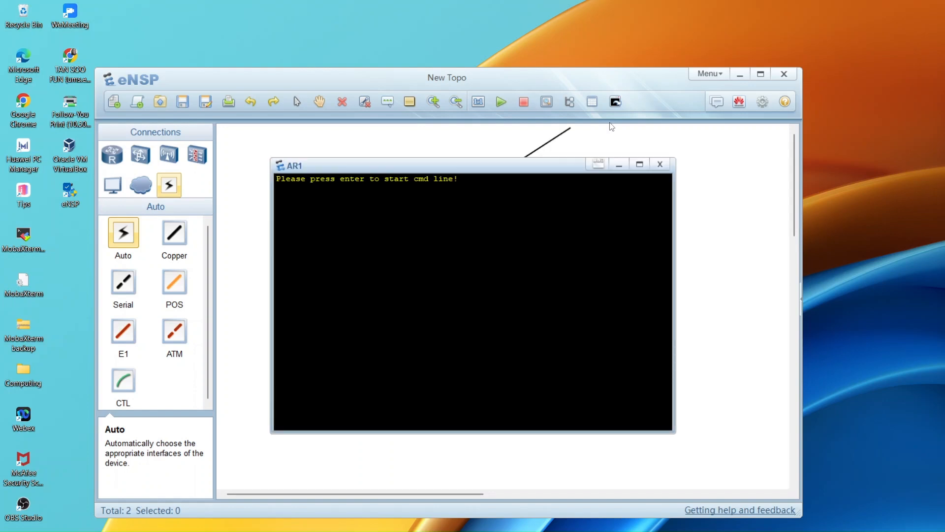
left_click(609, 163)
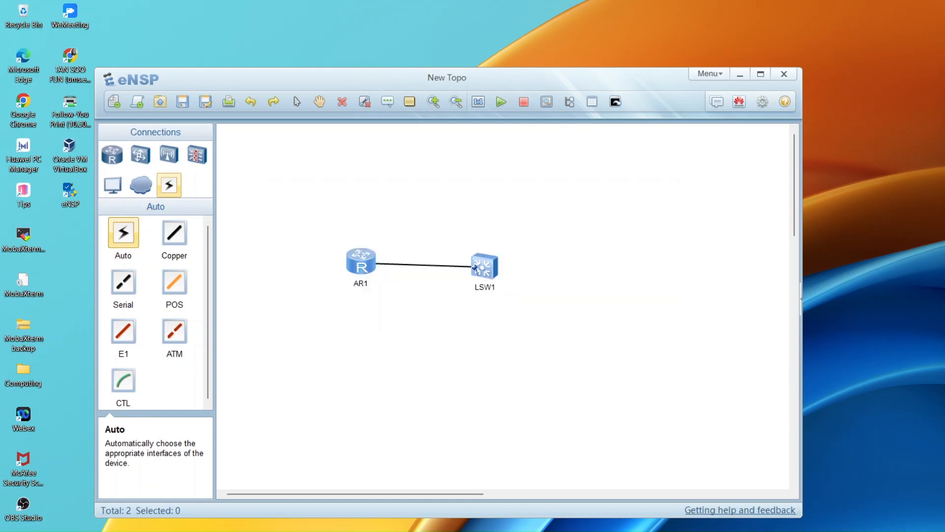
left_click(476, 267)
Step: Select both AR1 and LSW1 on the canvas and start the devices
left_click_drag(294, 214, 558, 298)
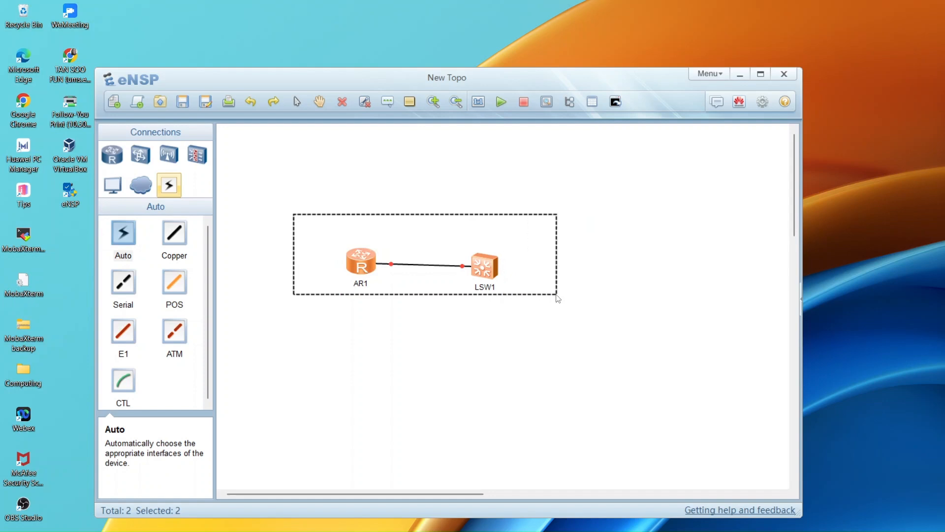
left_click(500, 102)
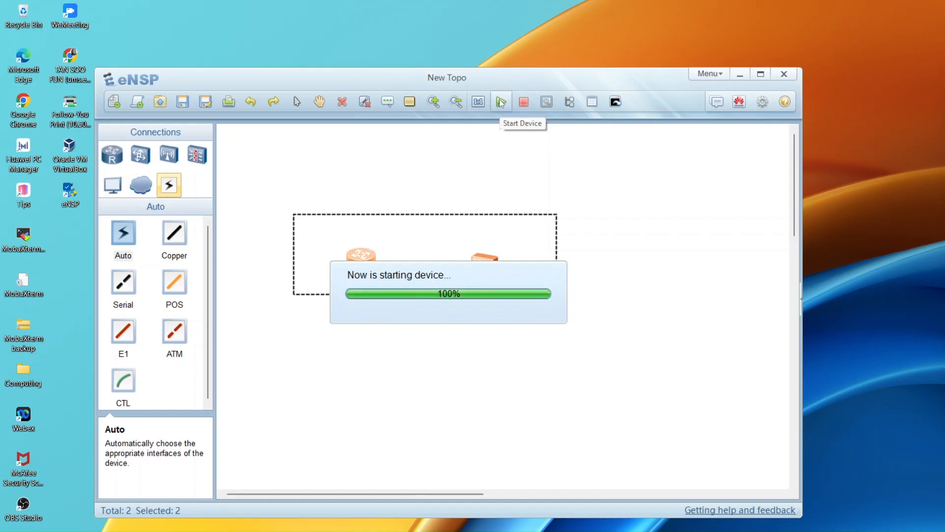
left_click(561, 326)
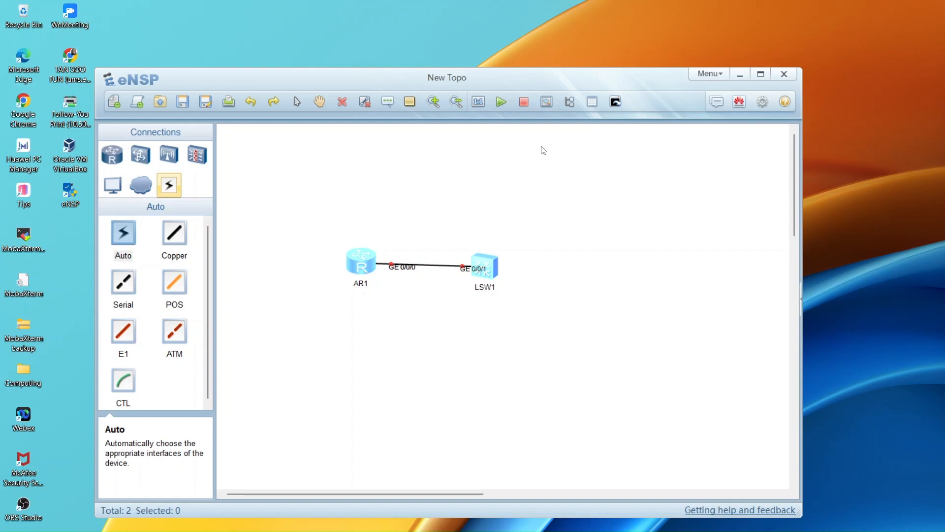
Step: Open the command-line consoles of AR1 and LSW1 and enter an empty command at the AR1 prompt
left_click_drag(316, 181, 521, 163)
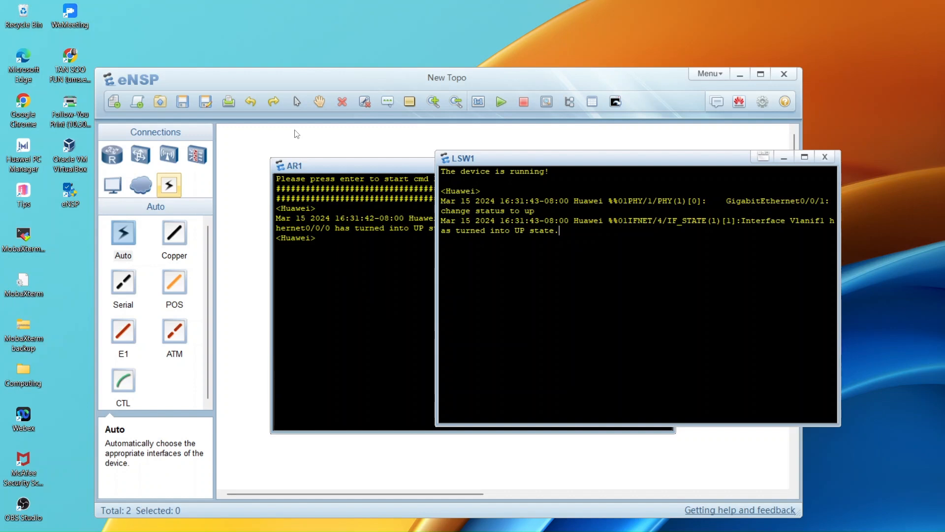
left_click_drag(299, 222, 236, 222)
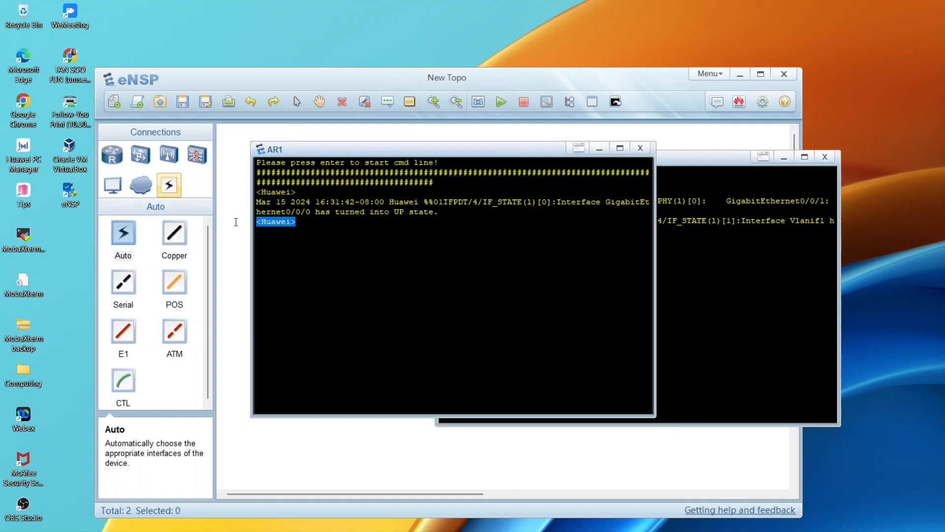
left_click(624, 162)
key("Return")
Step: Combine both consoles into one tabbed window showing LSW1 and move it clear of the AR1 to LSW1 topology
left_click_drag(624, 162, 576, 189)
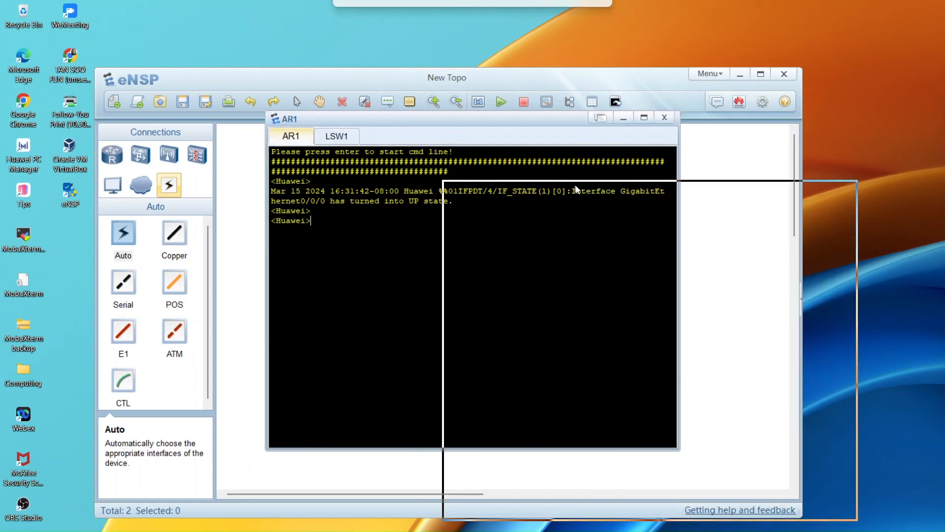
left_click_drag(576, 189, 481, 156)
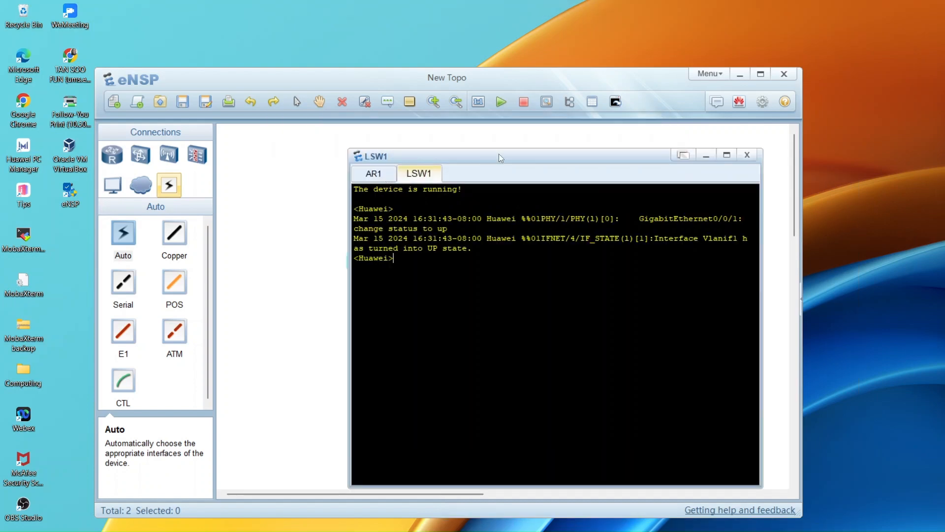
left_click_drag(499, 154, 743, 216)
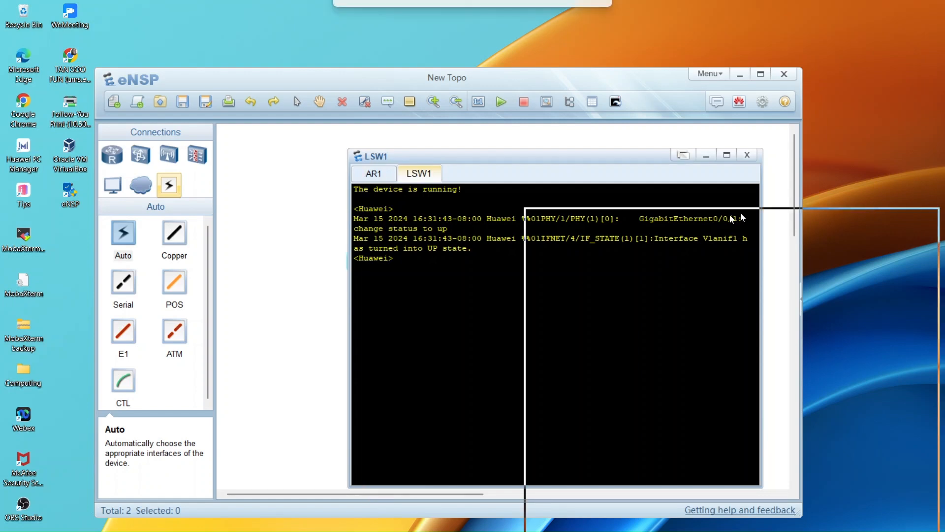
left_click_drag(743, 217, 688, 193)
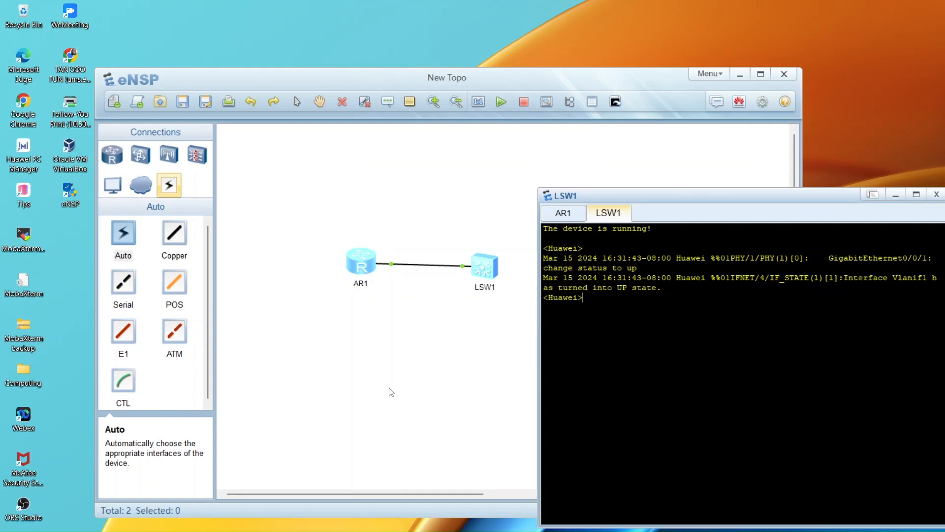